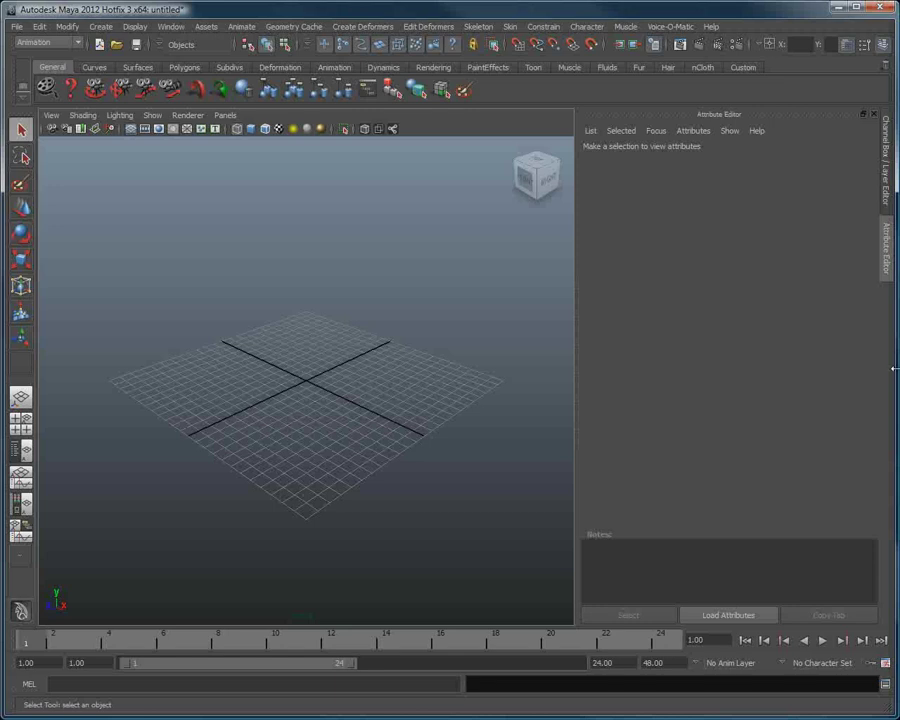
# Create a locator at the origin of the scene.
pyautogui.click(104, 27)
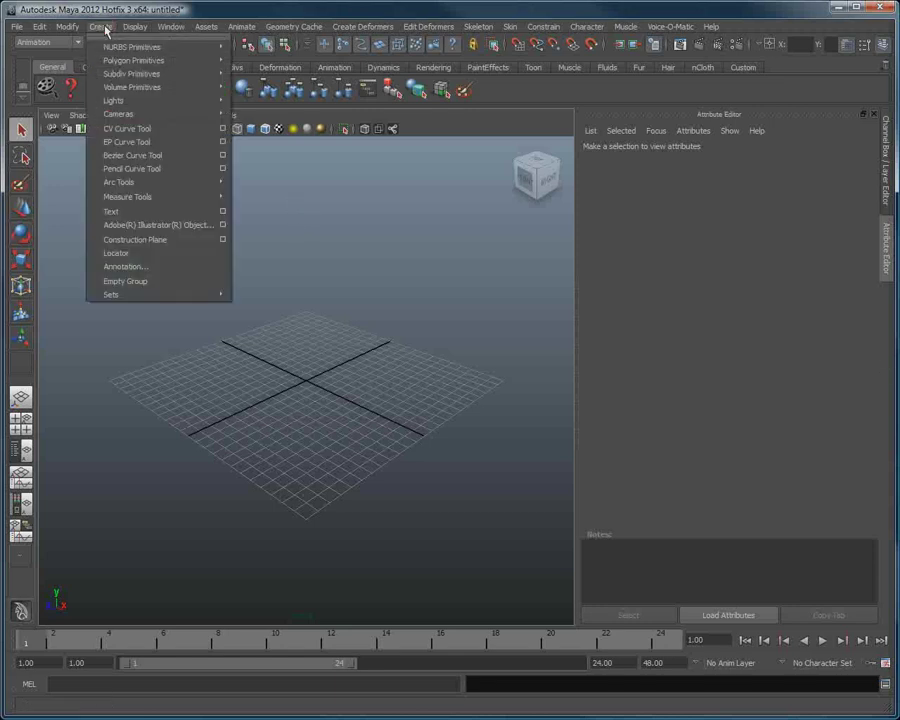
pyautogui.click(118, 253)
pyautogui.click(362, 325)
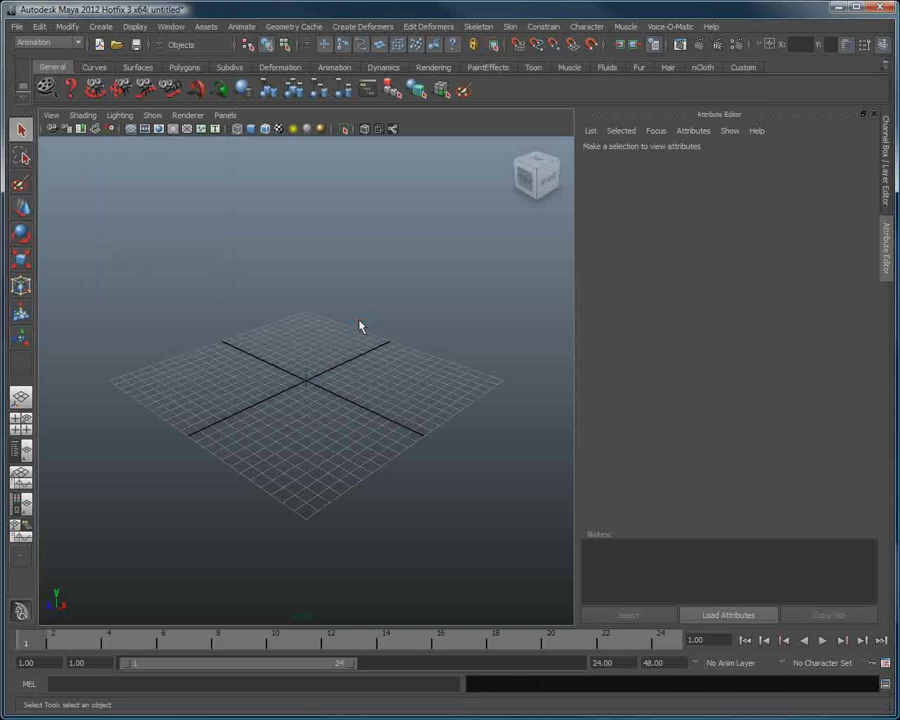
pyautogui.scroll(5, 360, 325)
pyautogui.moveTo(249, 305); pyautogui.dragTo(342, 462)
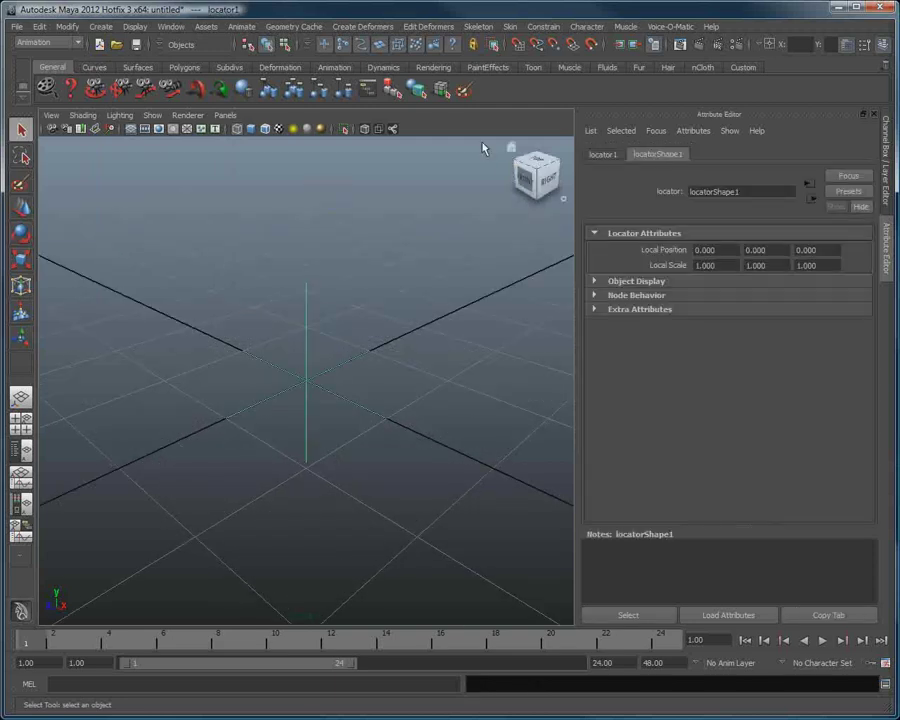
# Add a keyable float attribute named A to the locator and display its transform attributes.
pyautogui.click(67, 27)
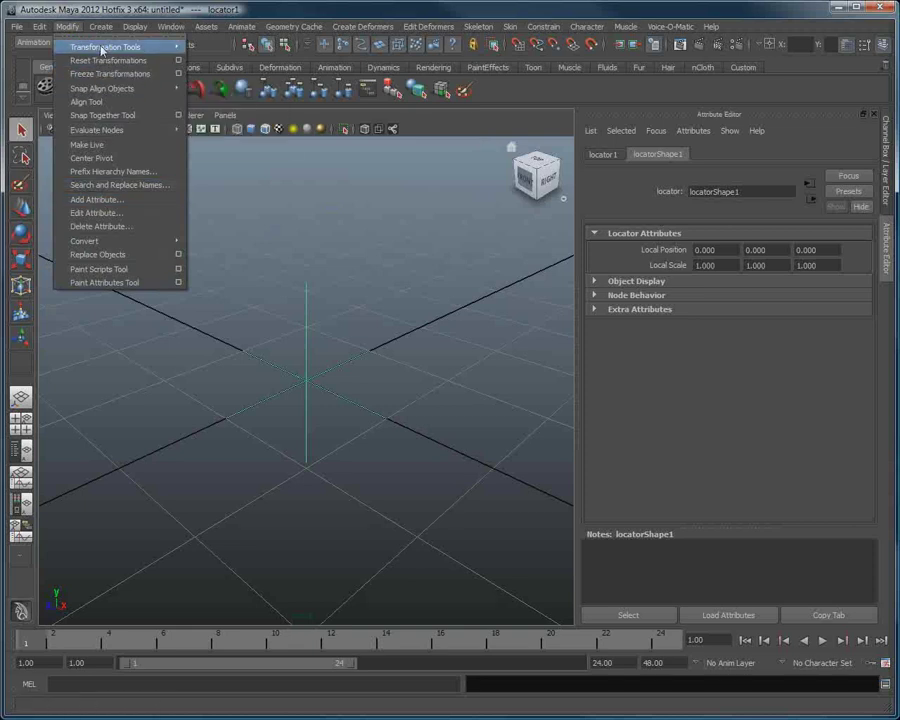
pyautogui.click(100, 42)
pyautogui.moveTo(96, 140); pyautogui.dragTo(94, 153)
pyautogui.click(95, 323)
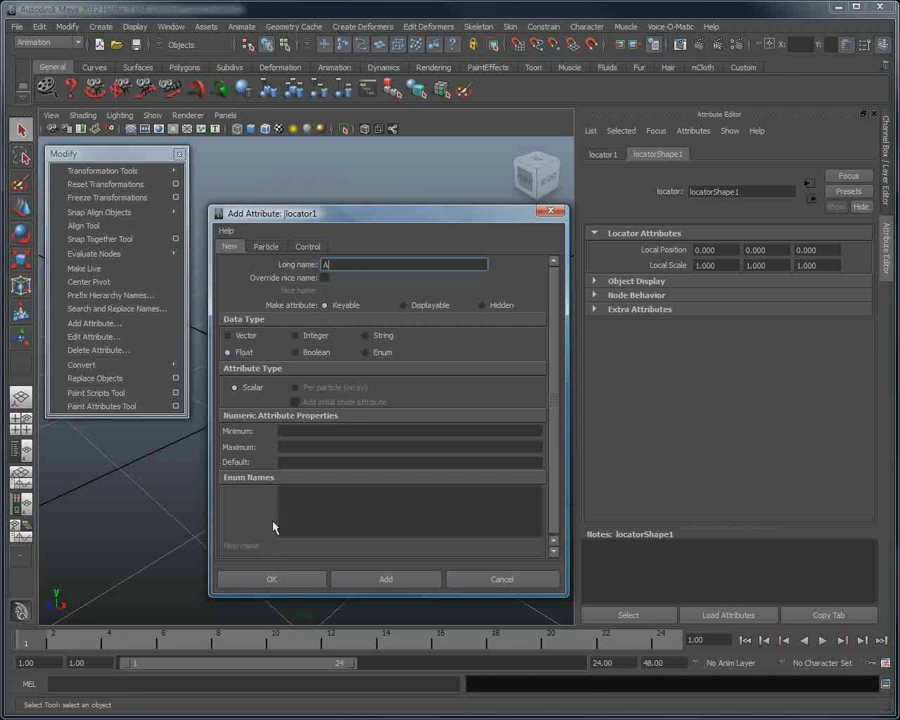
pyautogui.click(291, 580)
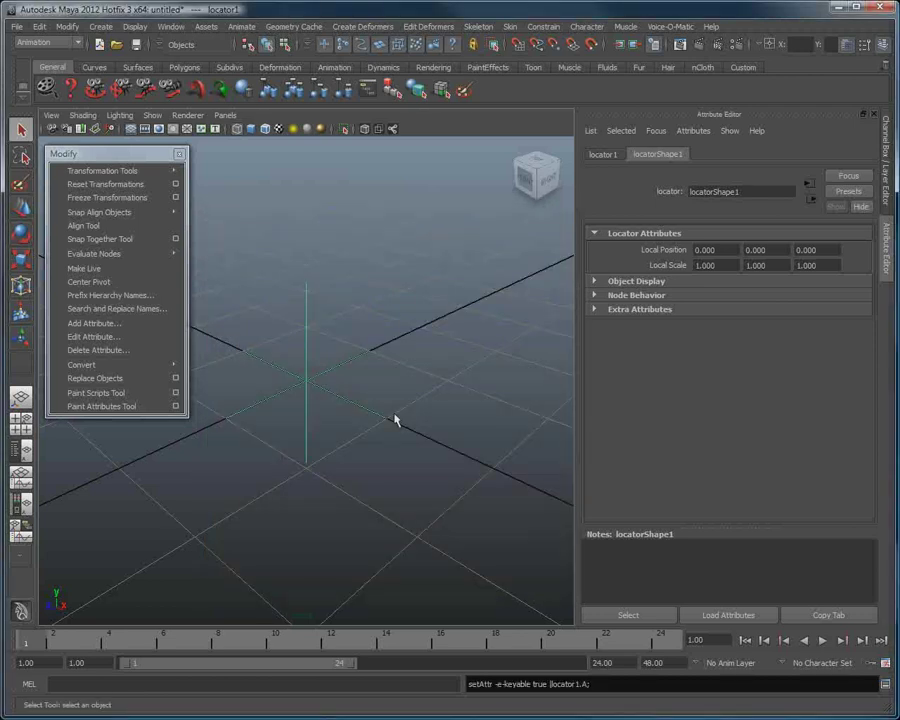
pyautogui.click(612, 156)
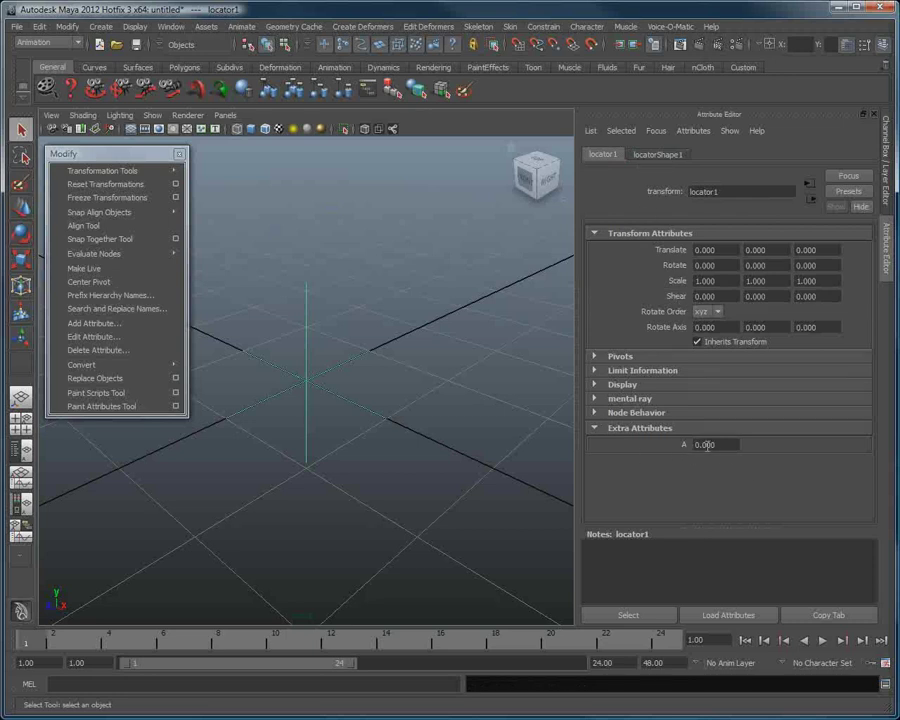
# Add two more keyable float attributes named O and E to the locator.
pyautogui.click(80, 324)
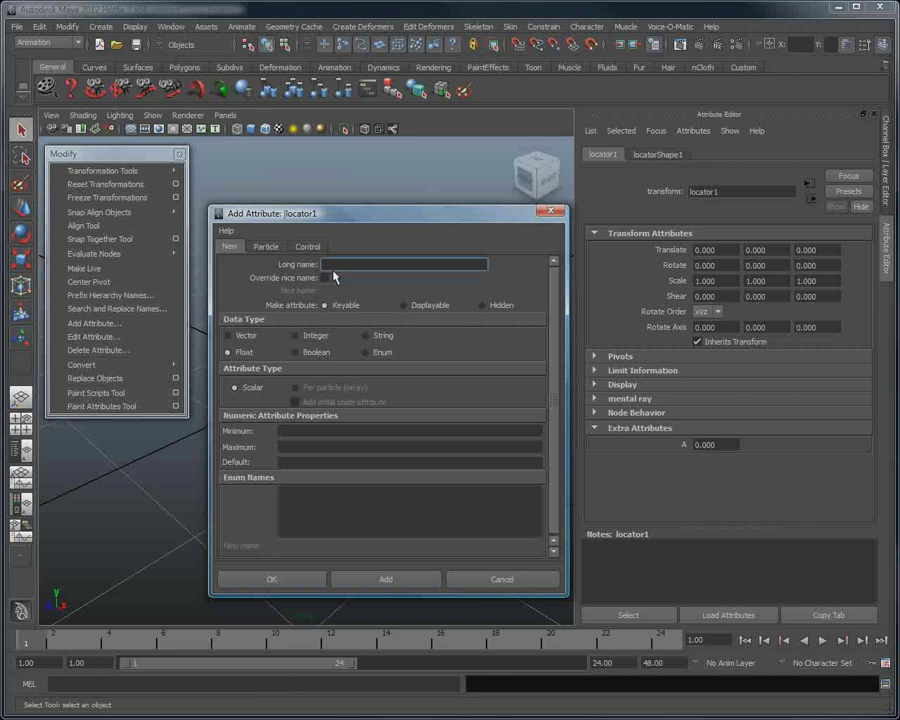
pyautogui.write('O')
pyautogui.click(275, 580)
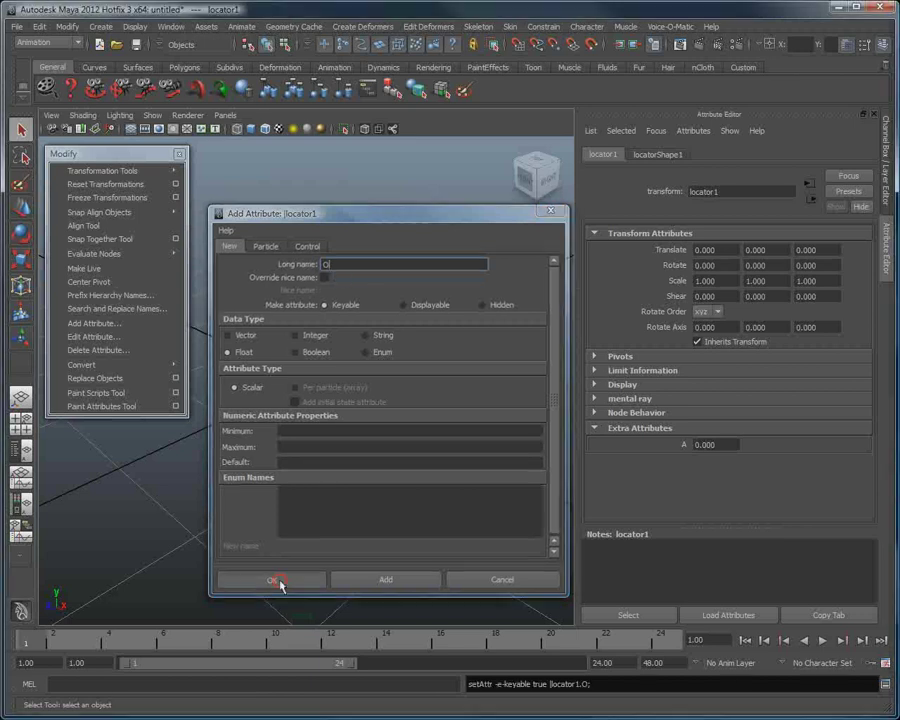
pyautogui.click(113, 324)
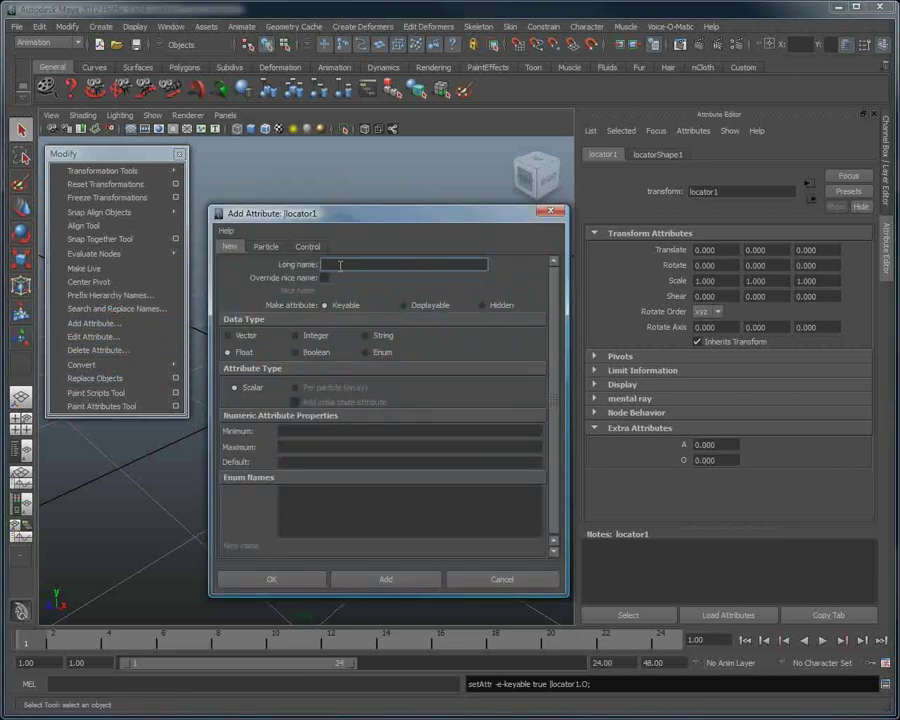
pyautogui.write('E')
pyautogui.click(271, 579)
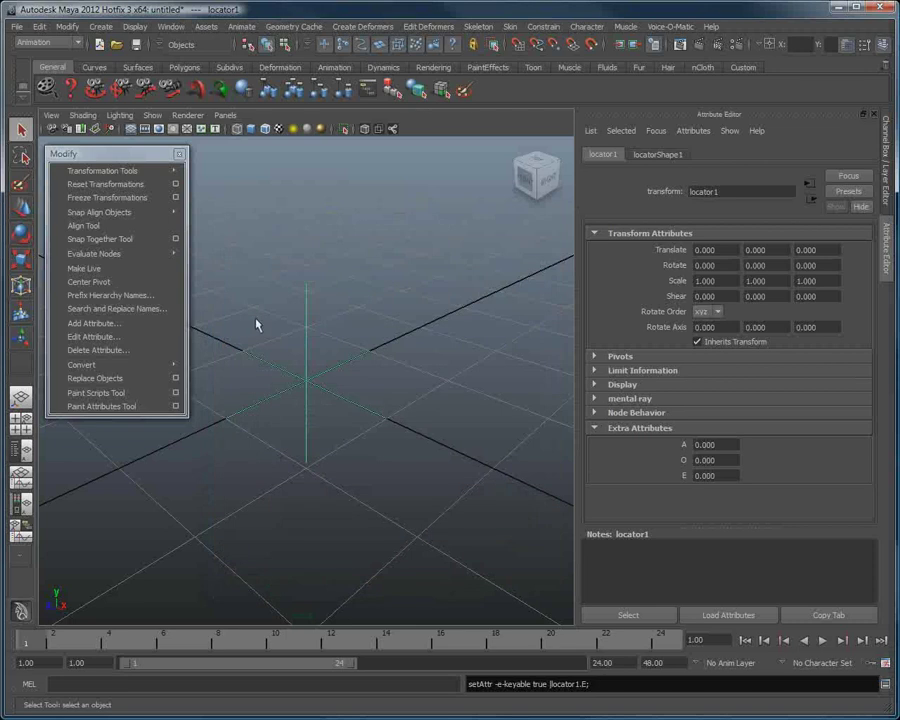
# Add keyable float attributes named U and F to the locator.
pyautogui.click(94, 323)
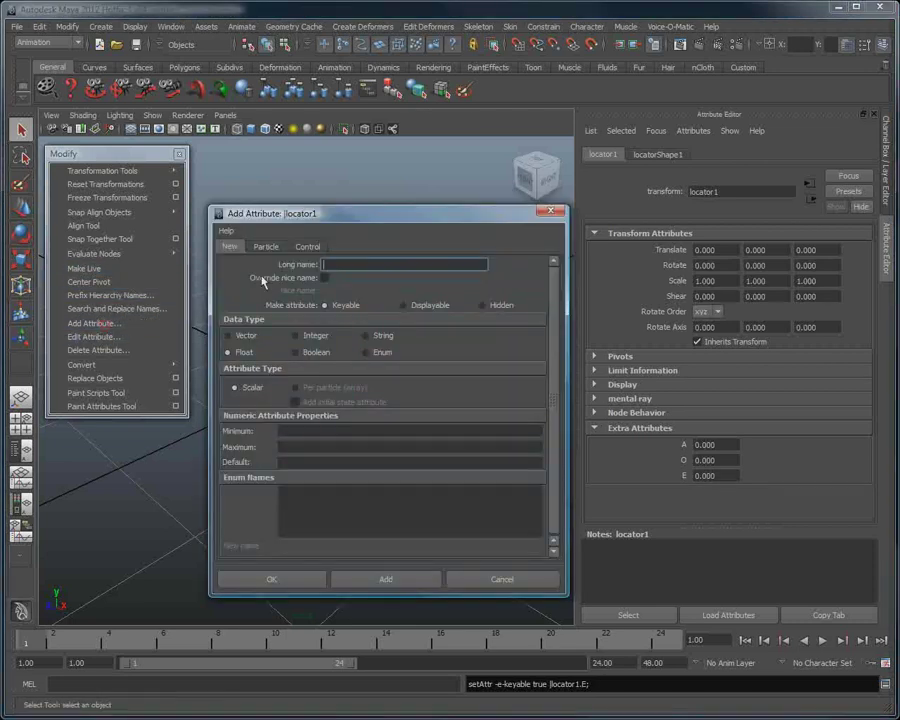
pyautogui.write('U')
pyautogui.click(285, 579)
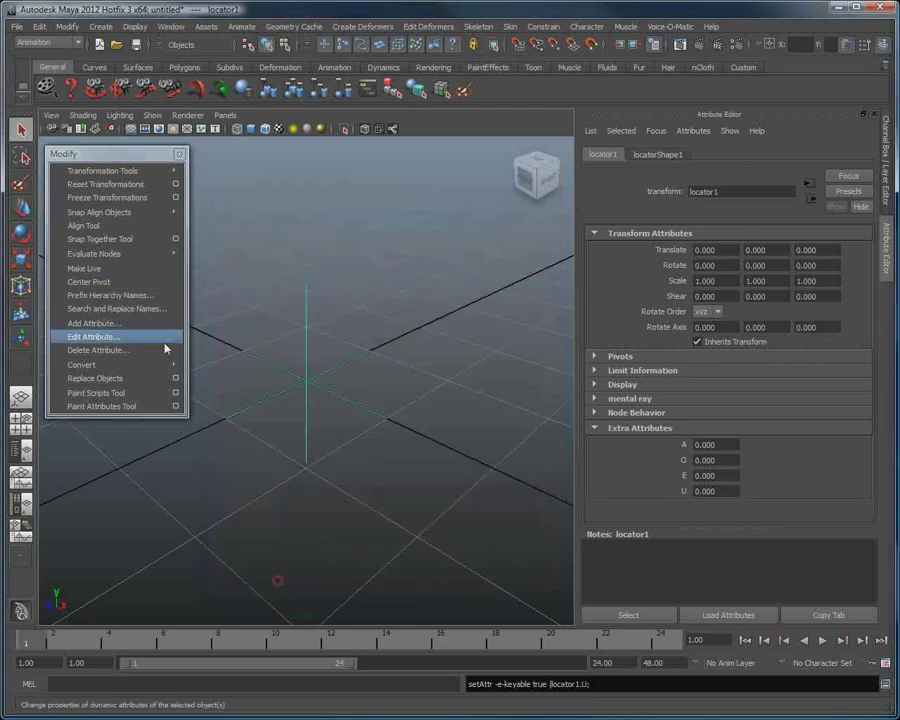
pyautogui.click(112, 323)
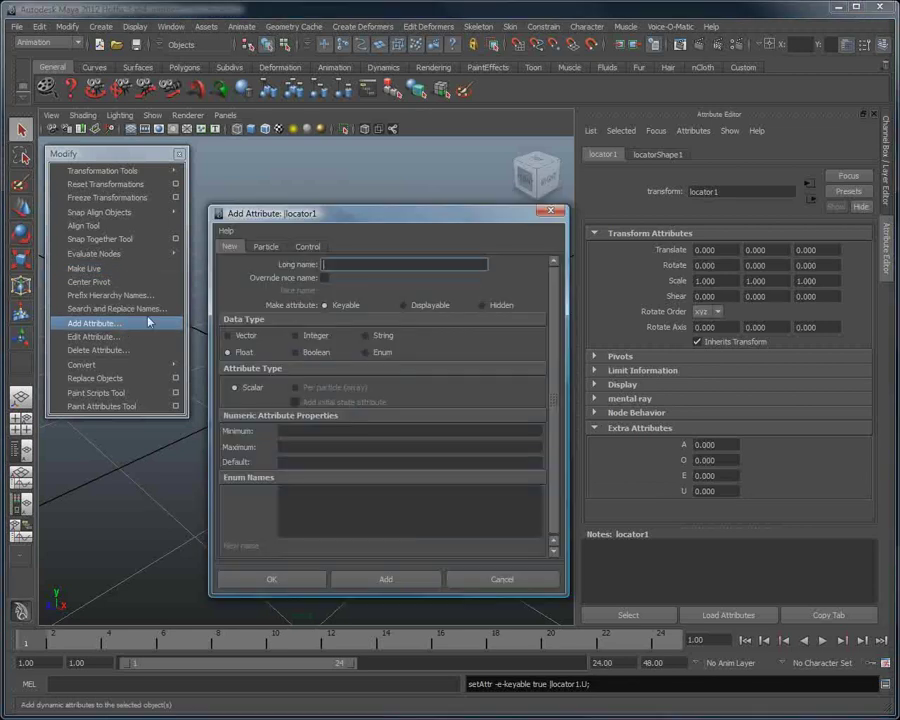
pyautogui.write('F')
pyautogui.click(300, 579)
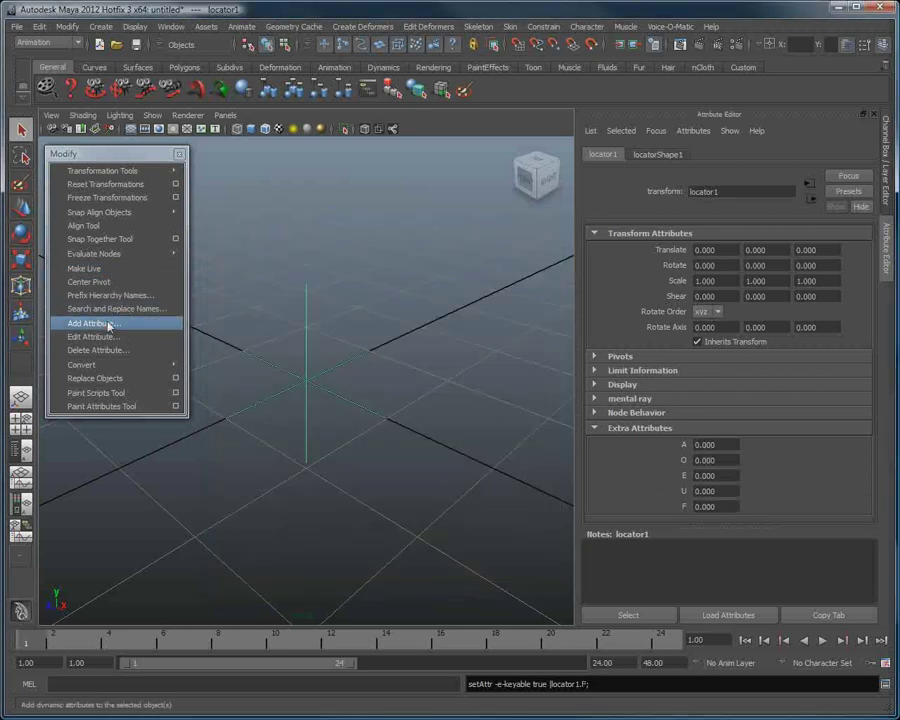
# Add keyable float attributes TH and L to the locator, enlarging the attribute area to show the whole list.
pyautogui.click(100, 323)
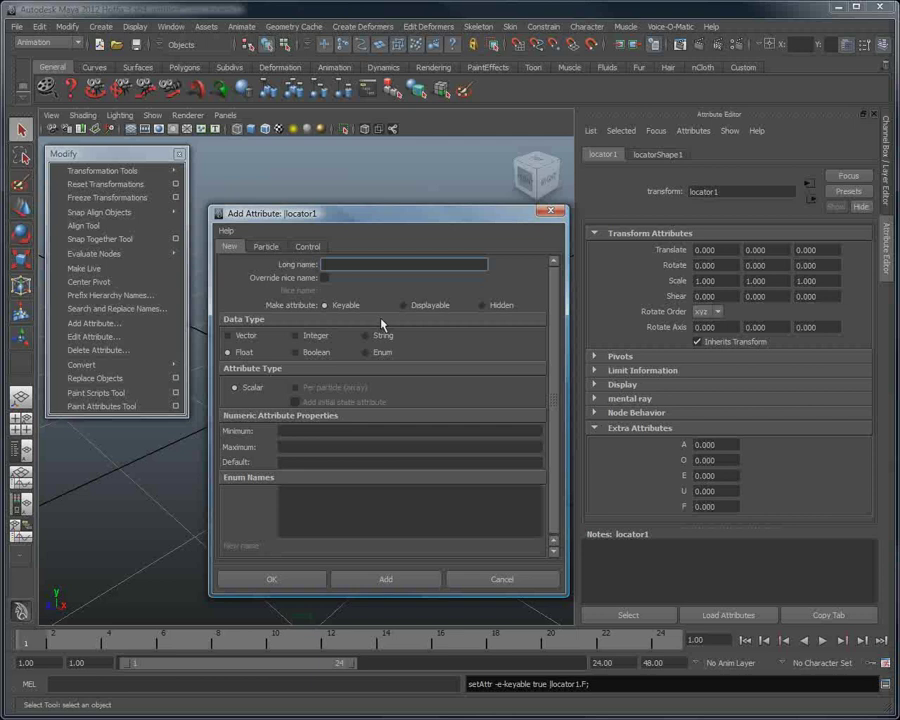
pyautogui.write('TH')
pyautogui.click(279, 579)
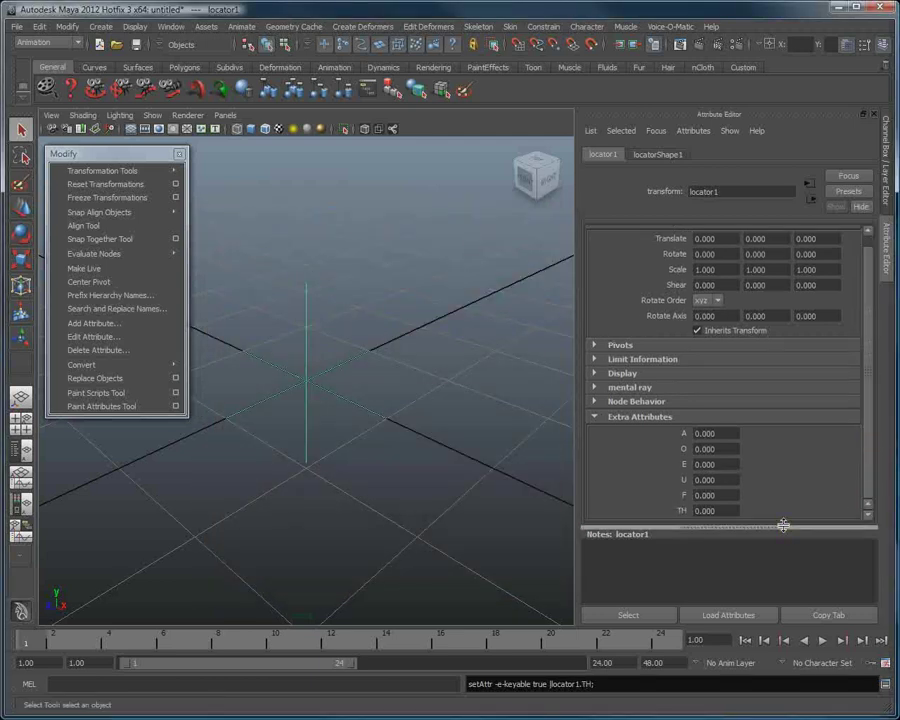
pyautogui.moveTo(783, 526); pyautogui.dragTo(783, 581)
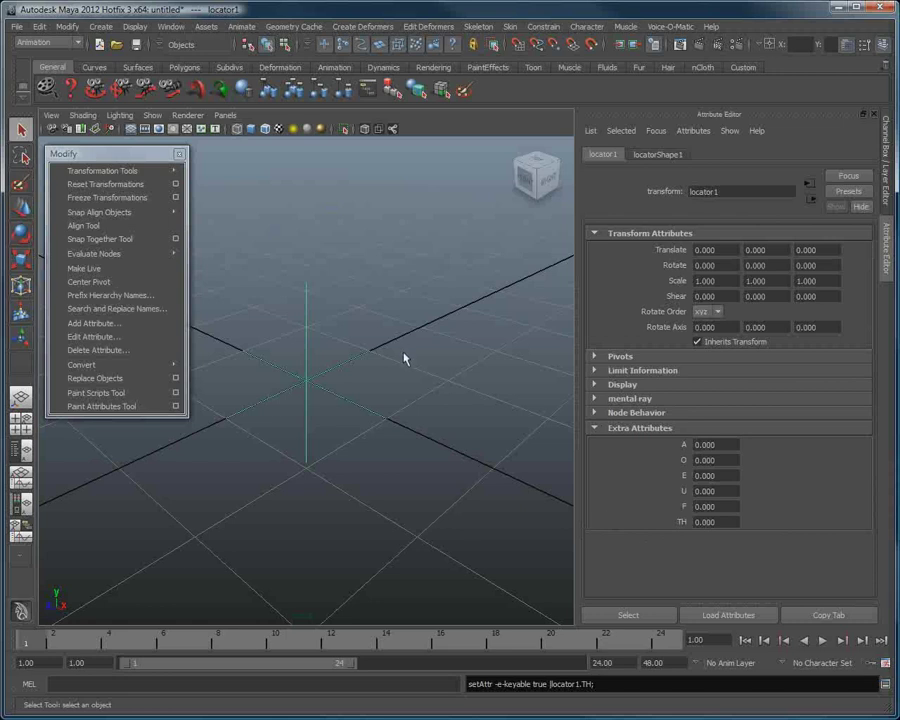
pyautogui.click(116, 323)
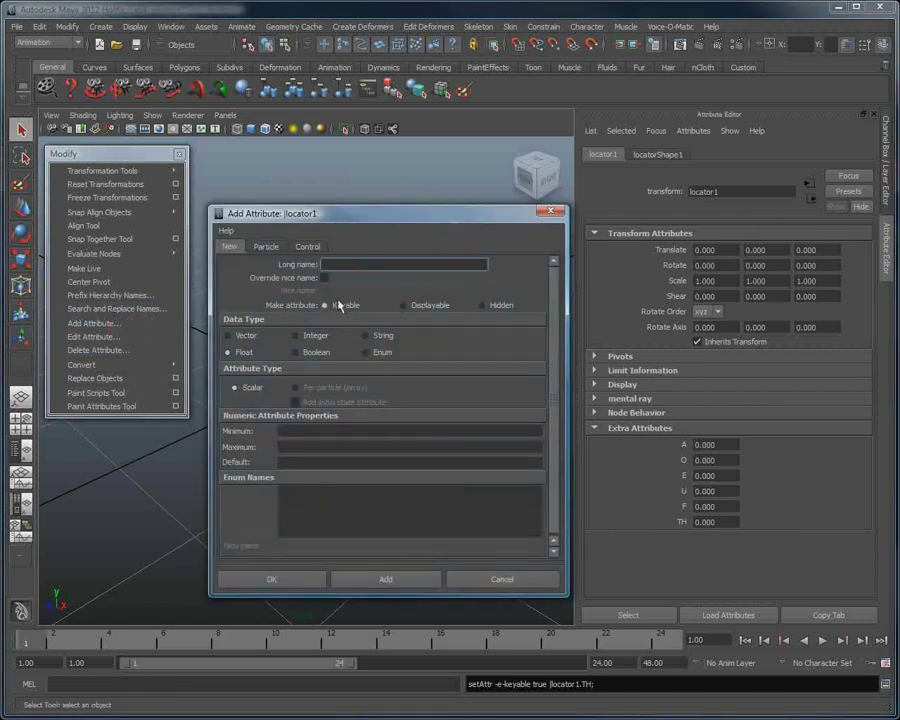
pyautogui.click(286, 580)
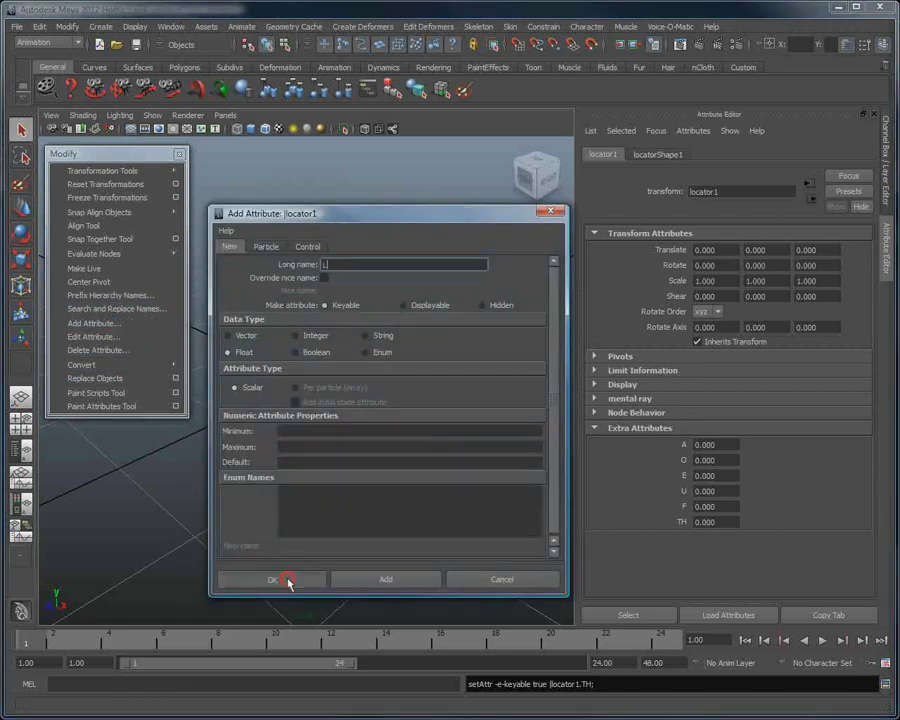
# Add the keyable float attributes M and S to the locator.
pyautogui.click(121, 324)
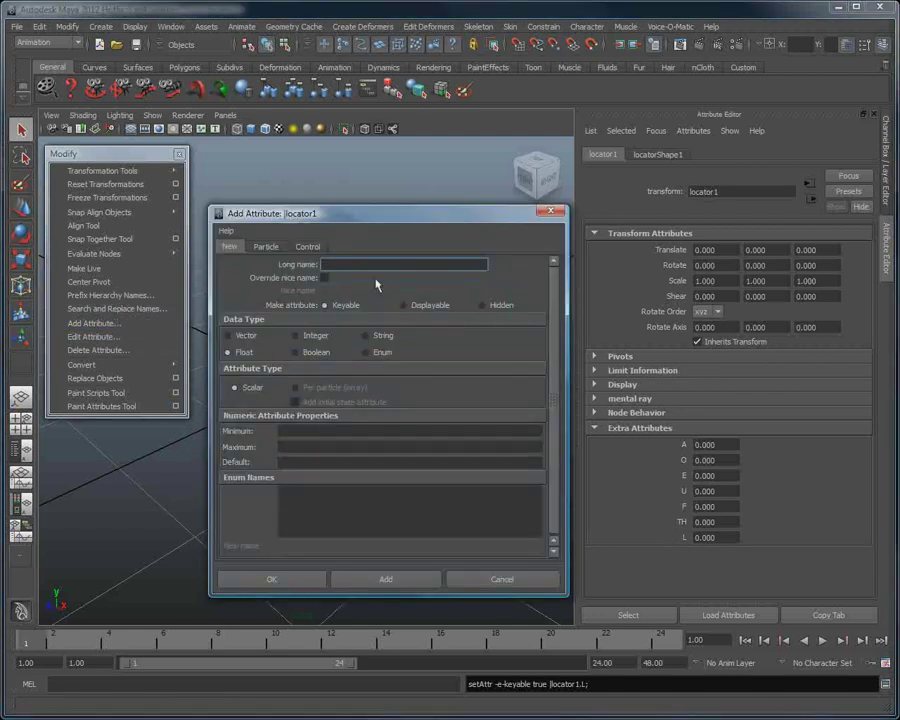
pyautogui.click(272, 580)
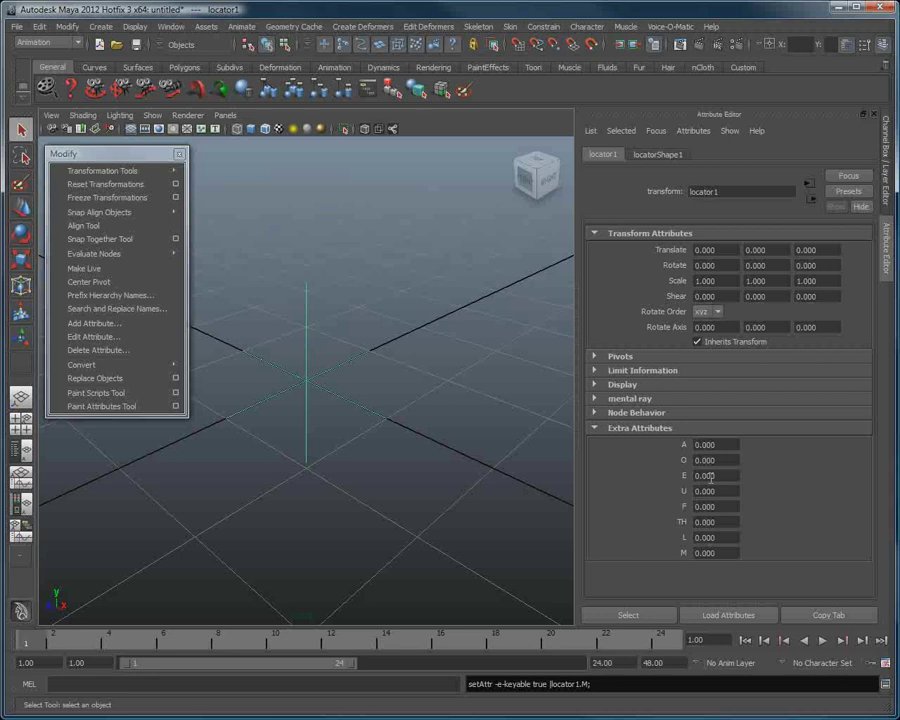
pyautogui.click(112, 325)
pyautogui.write('S')
pyautogui.click(273, 575)
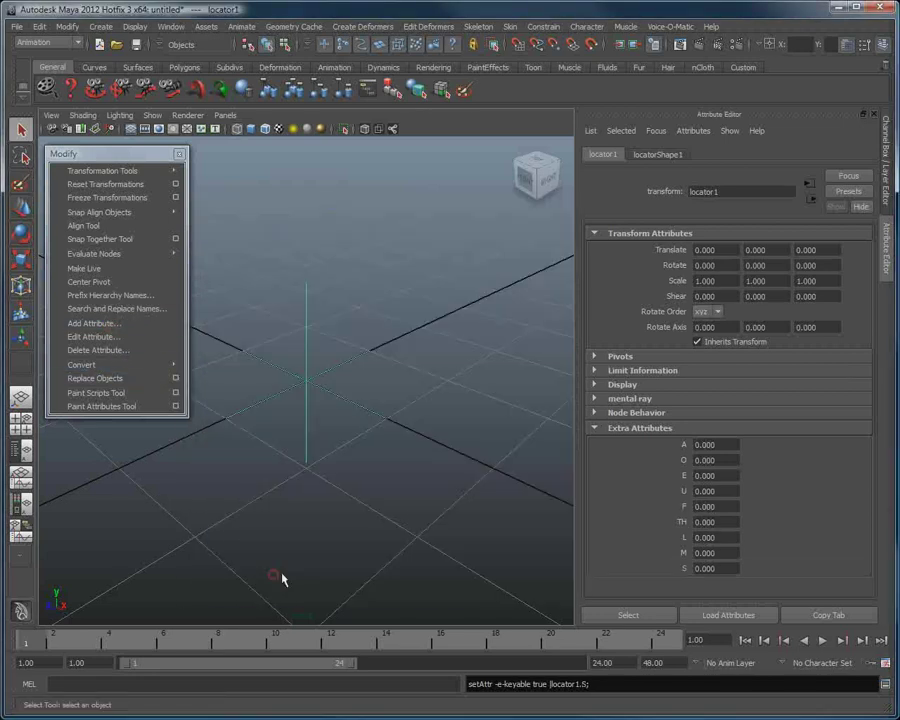
# Set a key at frame 1 on the locator's extra attributes A, O, E, U and F.
pyautogui.rightClick(681, 448)
pyautogui.click(708, 465)
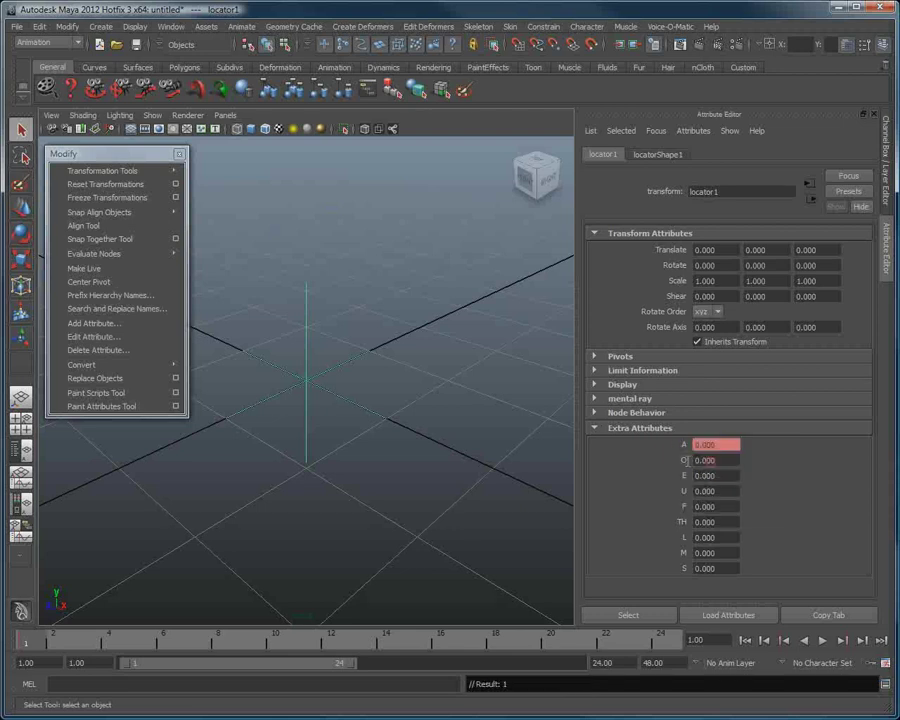
pyautogui.rightClick(684, 460)
pyautogui.click(692, 477)
pyautogui.rightClick(688, 477)
pyautogui.click(702, 496)
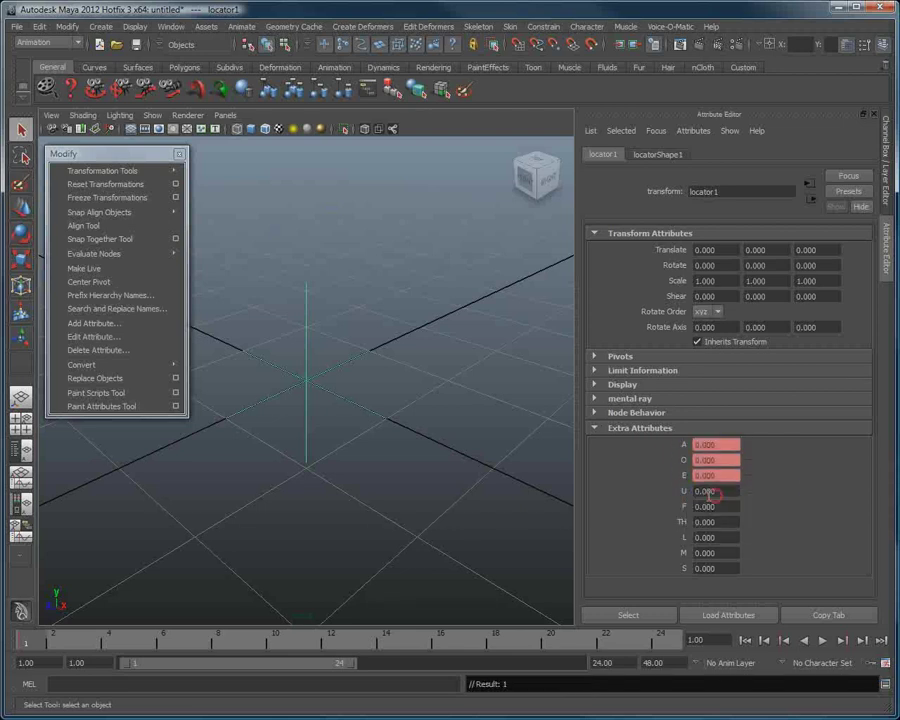
pyautogui.rightClick(689, 492)
pyautogui.click(708, 513)
pyautogui.rightClick(686, 507)
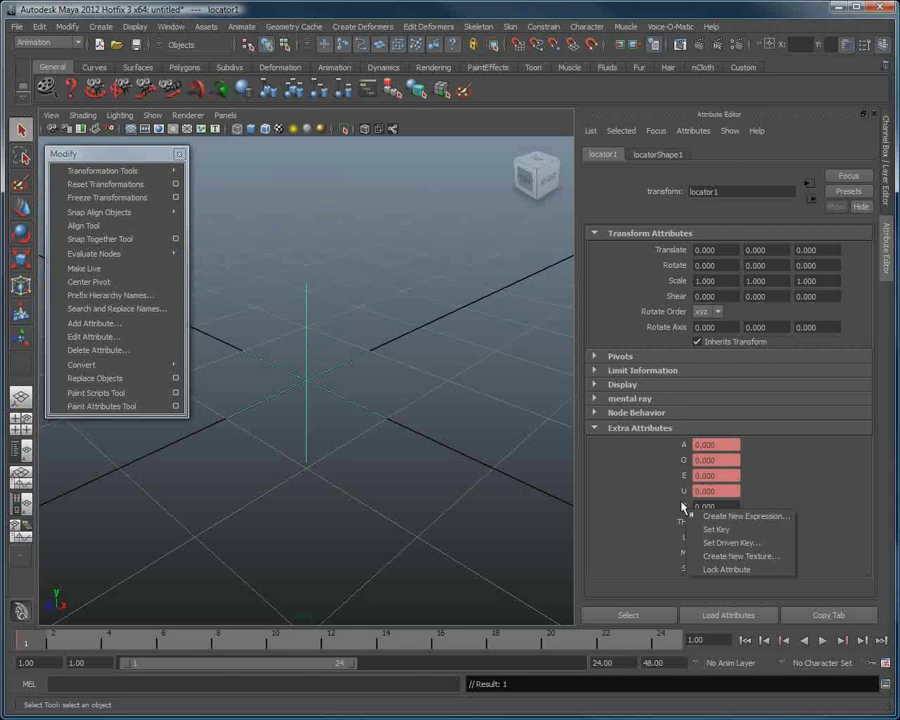
pyautogui.click(735, 531)
# Set a key at frame 1 on the locator's remaining extra attributes TH, L, M and S.
pyautogui.rightClick(687, 521)
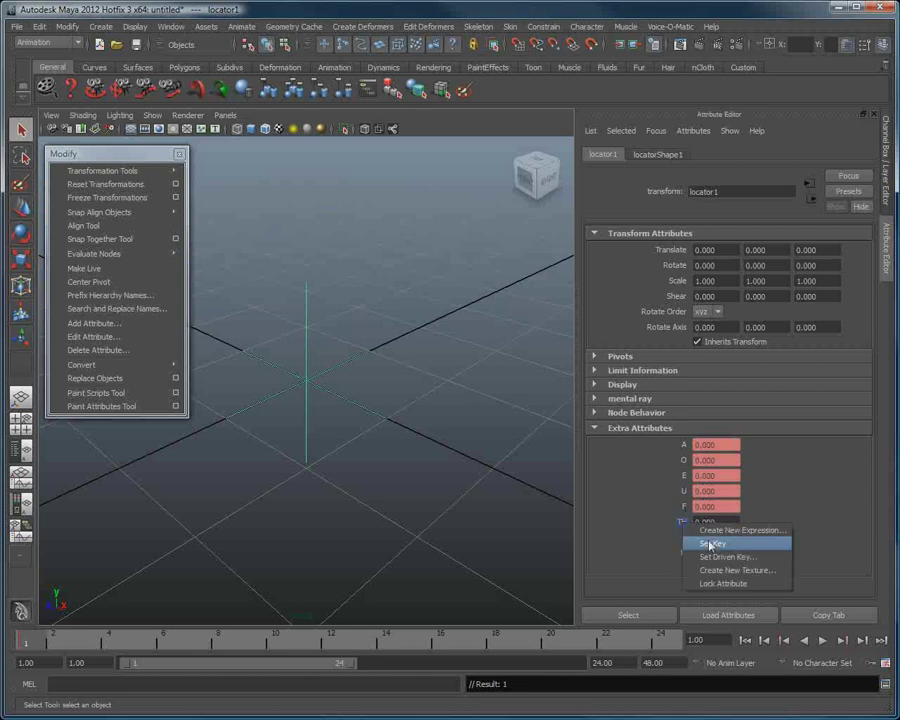
pyautogui.click(711, 537)
pyautogui.rightClick(681, 539)
pyautogui.click(710, 562)
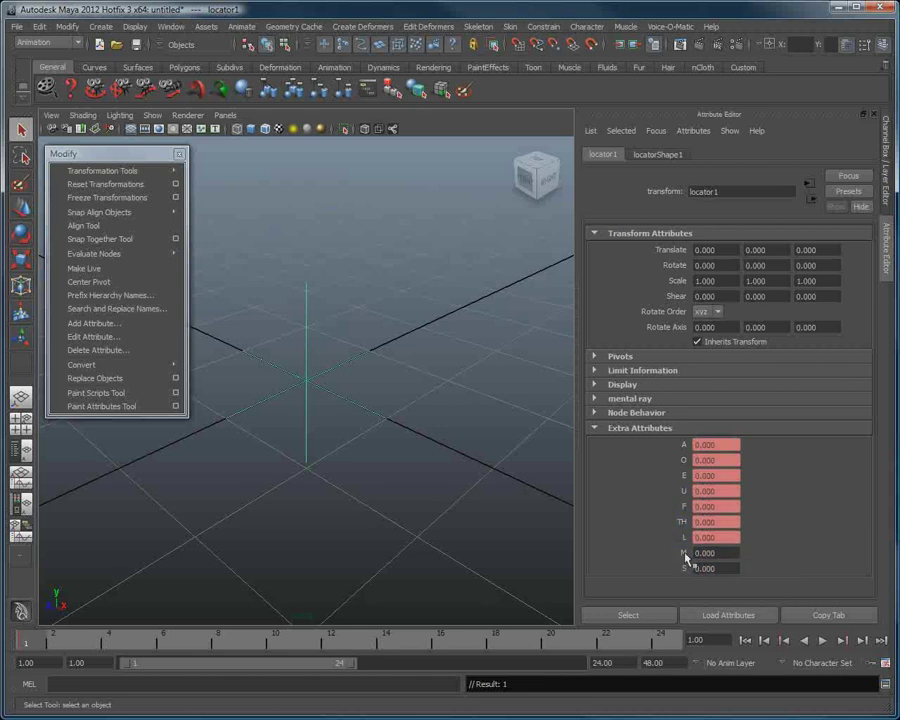
pyautogui.rightClick(687, 554)
pyautogui.click(710, 577)
pyautogui.rightClick(686, 571)
pyautogui.click(727, 583)
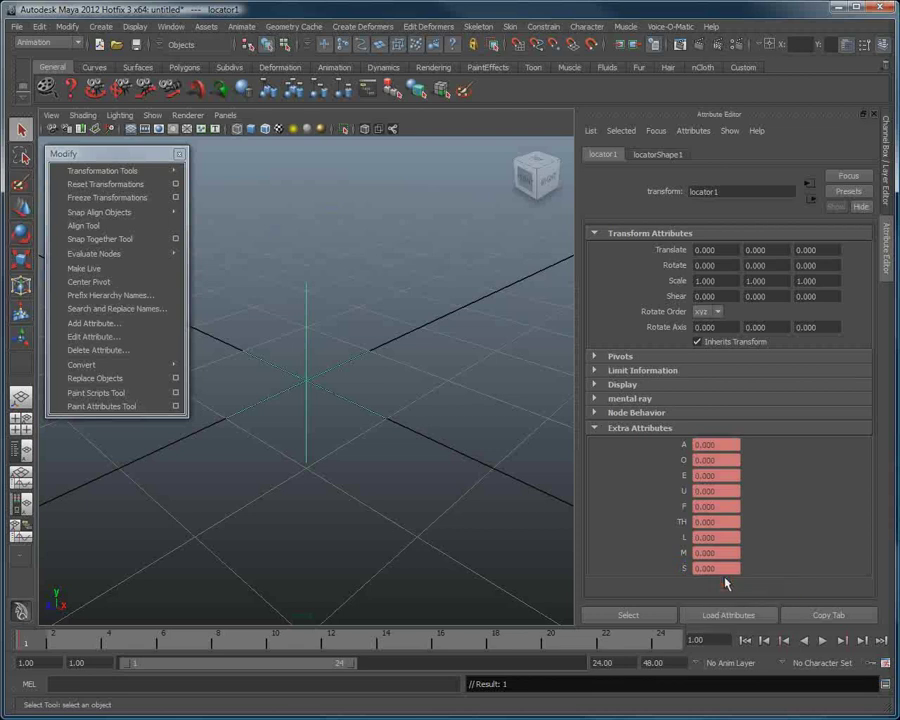
# Open Voice-O-Matic and load english.wav as the active sound file, fitting the timeline to its length.
pyautogui.click(179, 154)
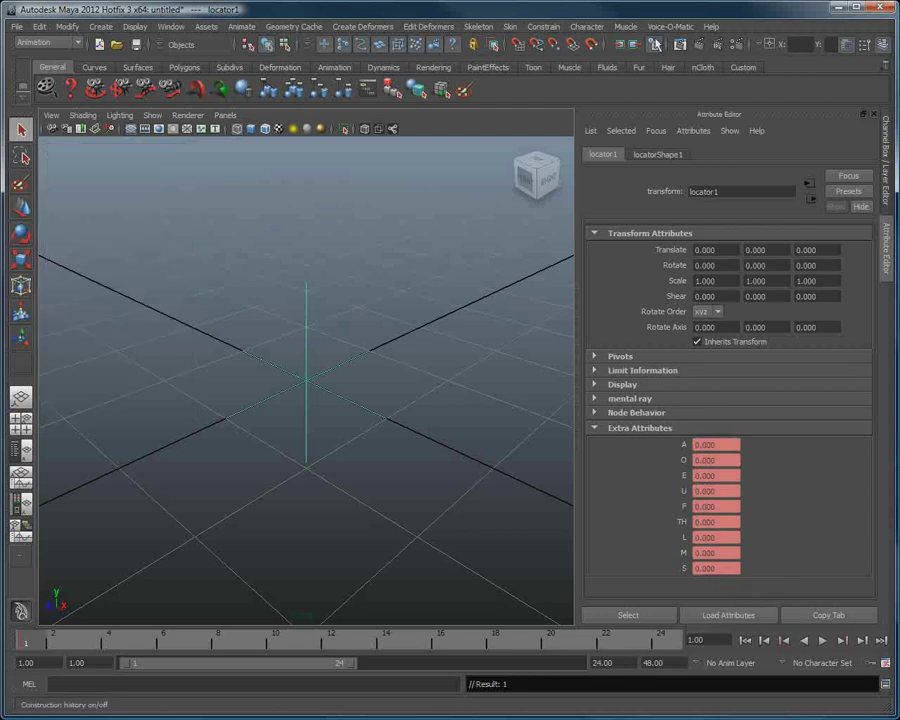
pyautogui.click(670, 27)
pyautogui.click(678, 48)
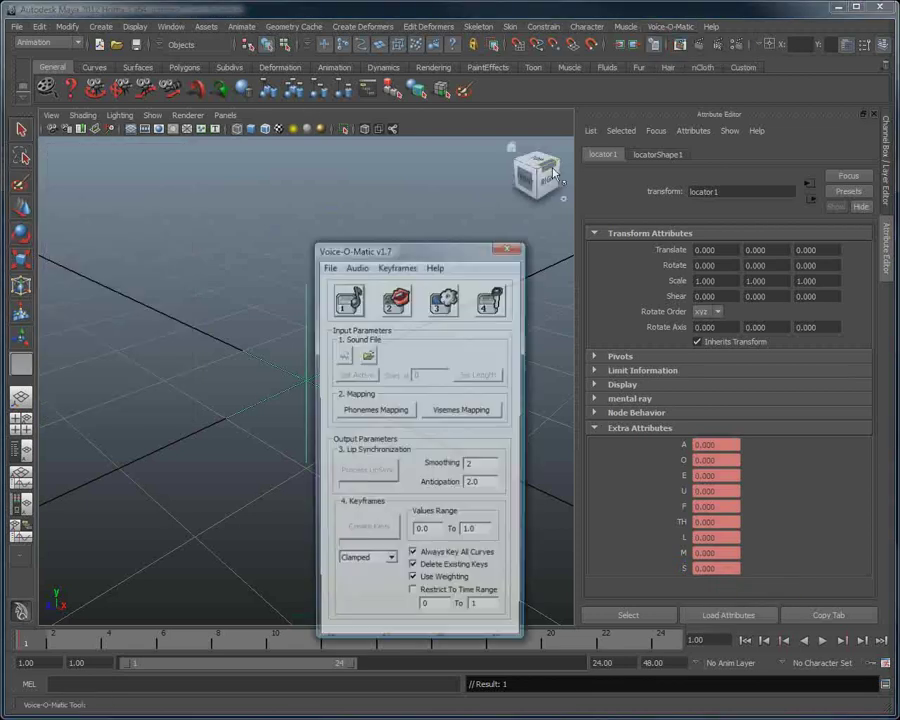
pyautogui.moveTo(444, 259); pyautogui.dragTo(541, 145)
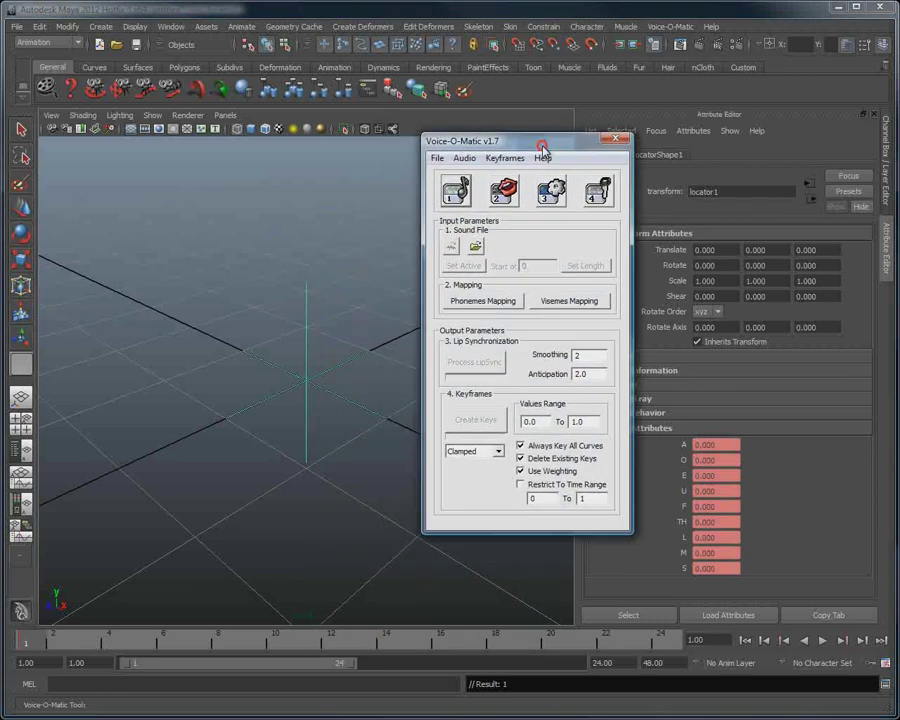
pyautogui.click(475, 246)
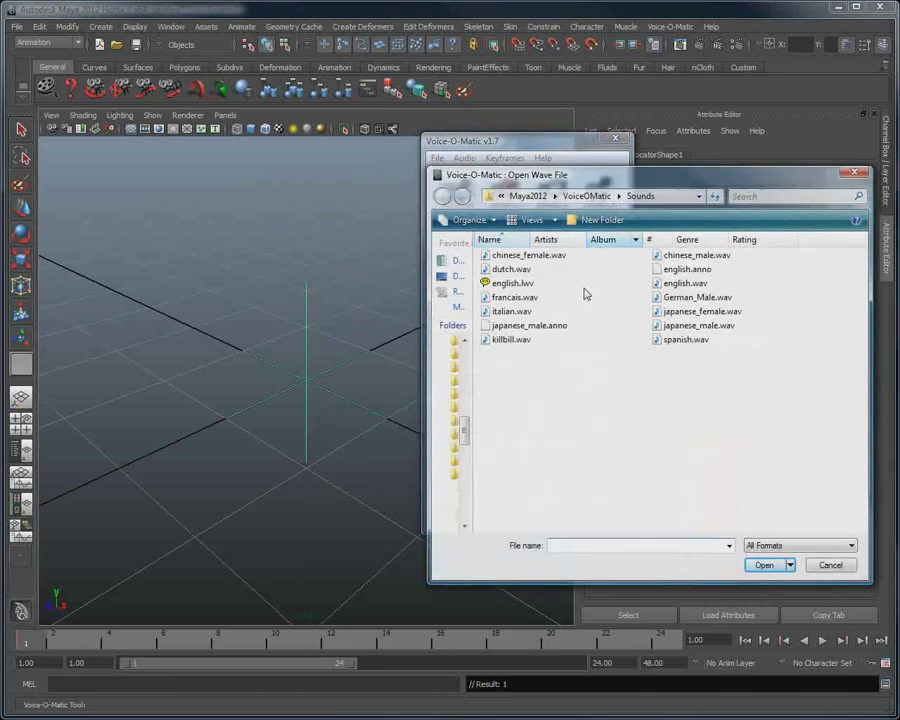
pyautogui.doubleClick(685, 283)
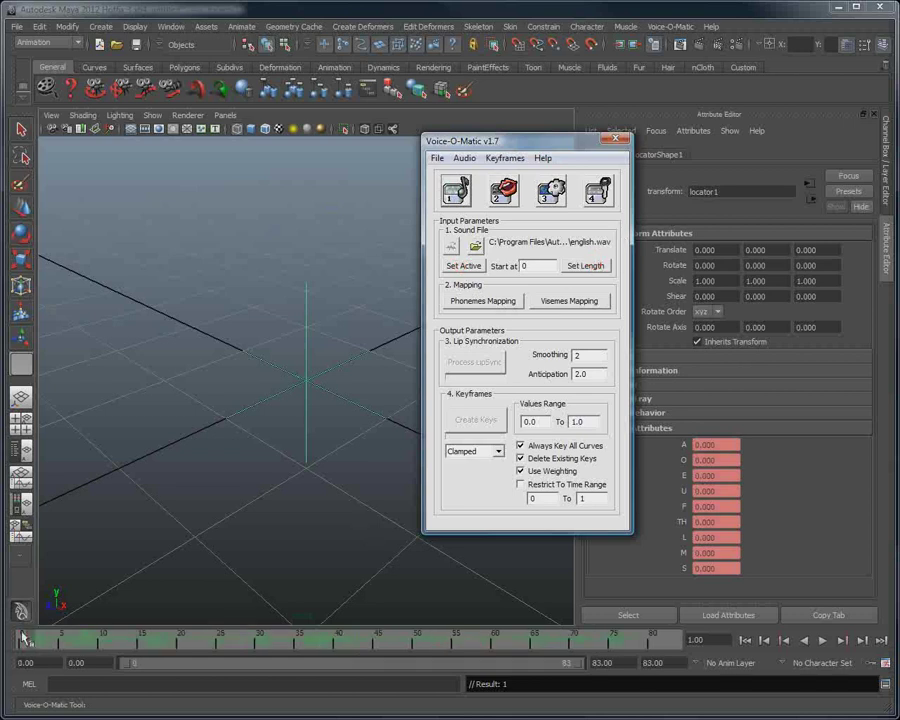
# Open the visemes mapping with its curve outliner and map locator1_A to viseme A and locator1_E to viseme E.
pyautogui.click(569, 300)
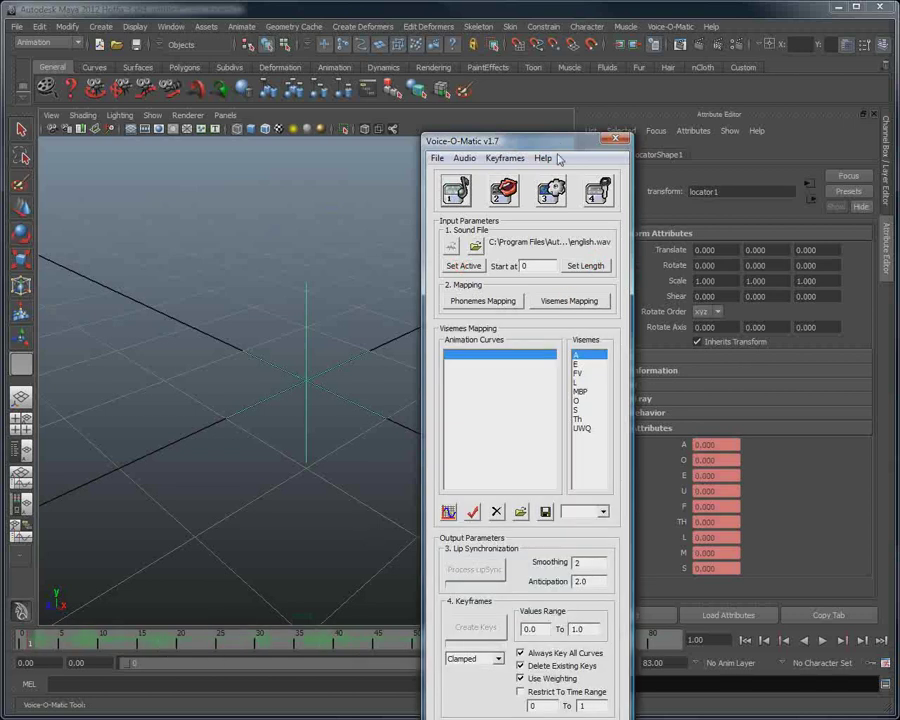
pyautogui.moveTo(555, 142); pyautogui.dragTo(544, 67)
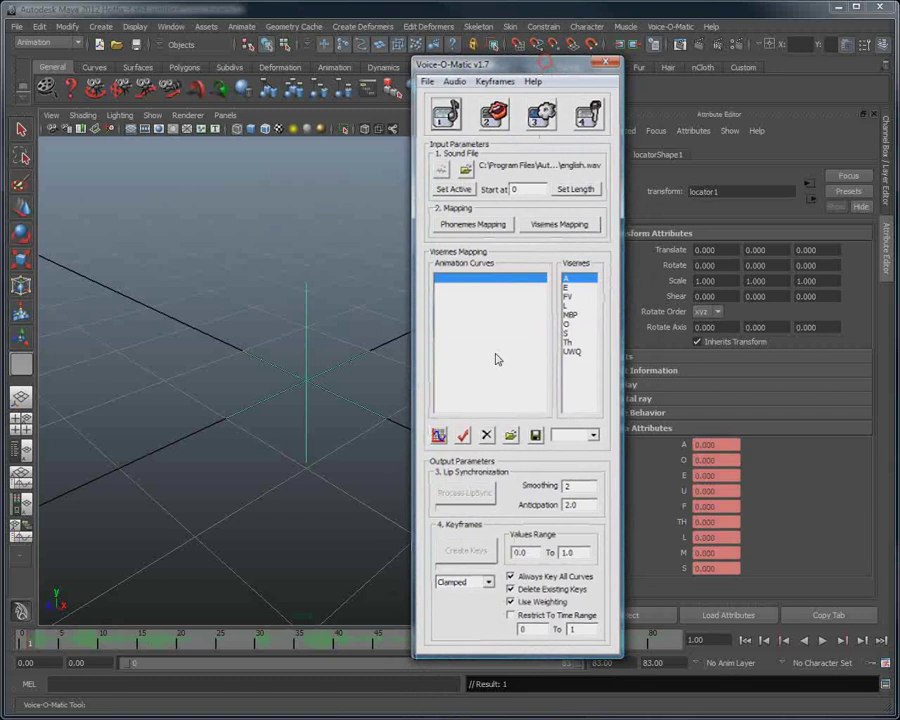
pyautogui.click(439, 437)
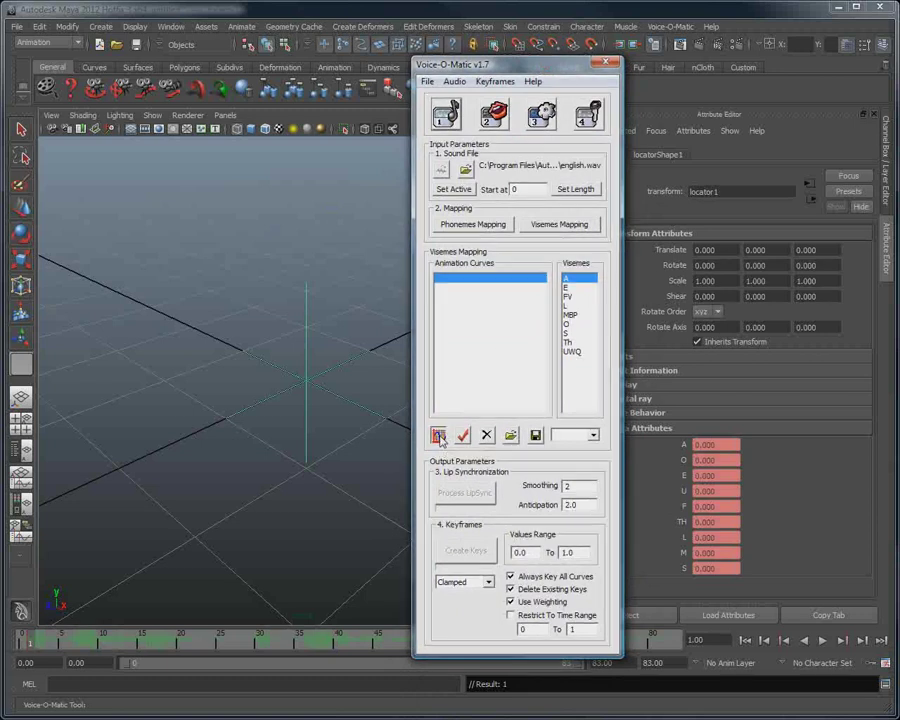
pyautogui.moveTo(138, 82); pyautogui.dragTo(218, 102)
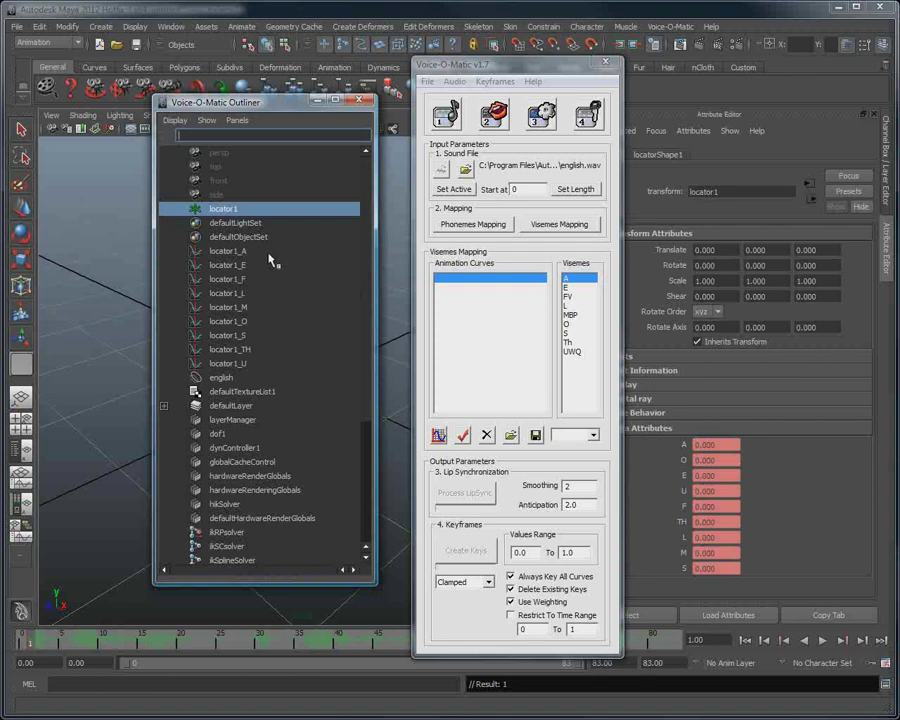
pyautogui.click(240, 251)
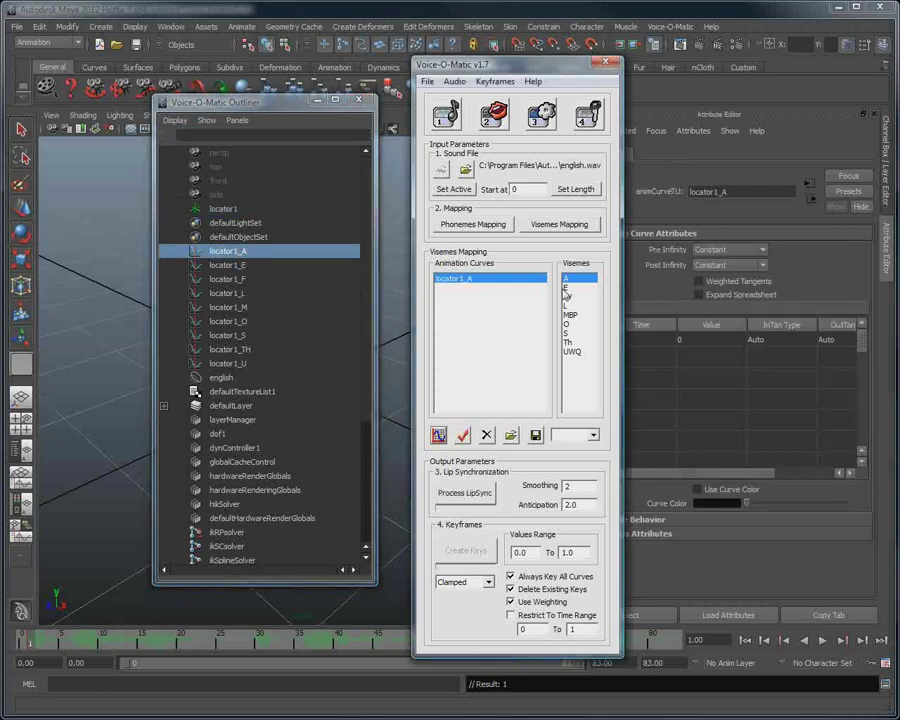
pyautogui.click(511, 286)
pyautogui.click(461, 435)
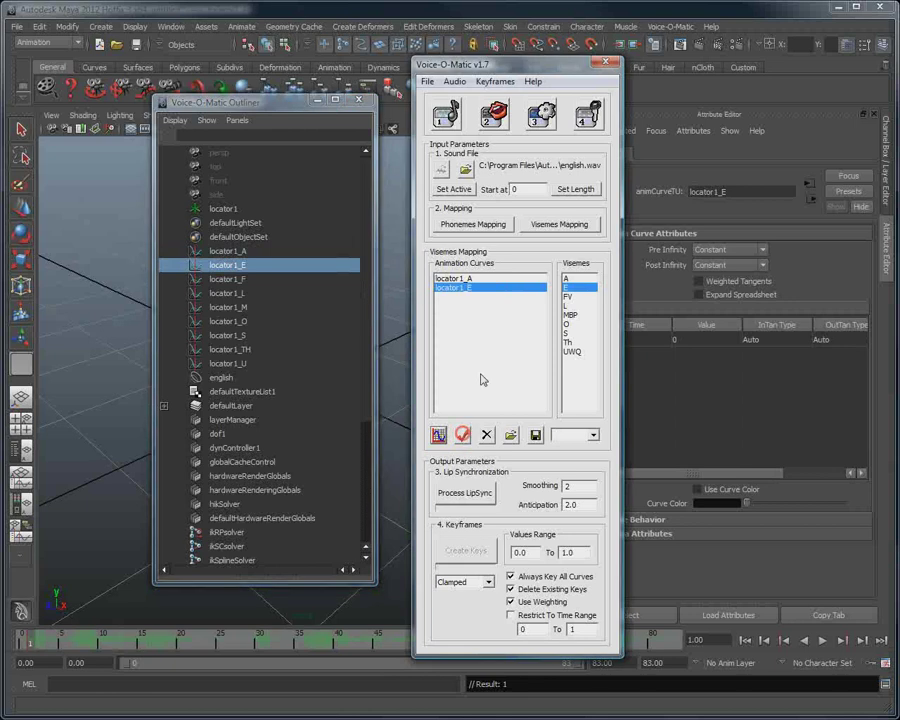
# Map the curves locator1_F, locator1_L and locator1_M to the visemes FV, L and MBP.
pyautogui.click(228, 279)
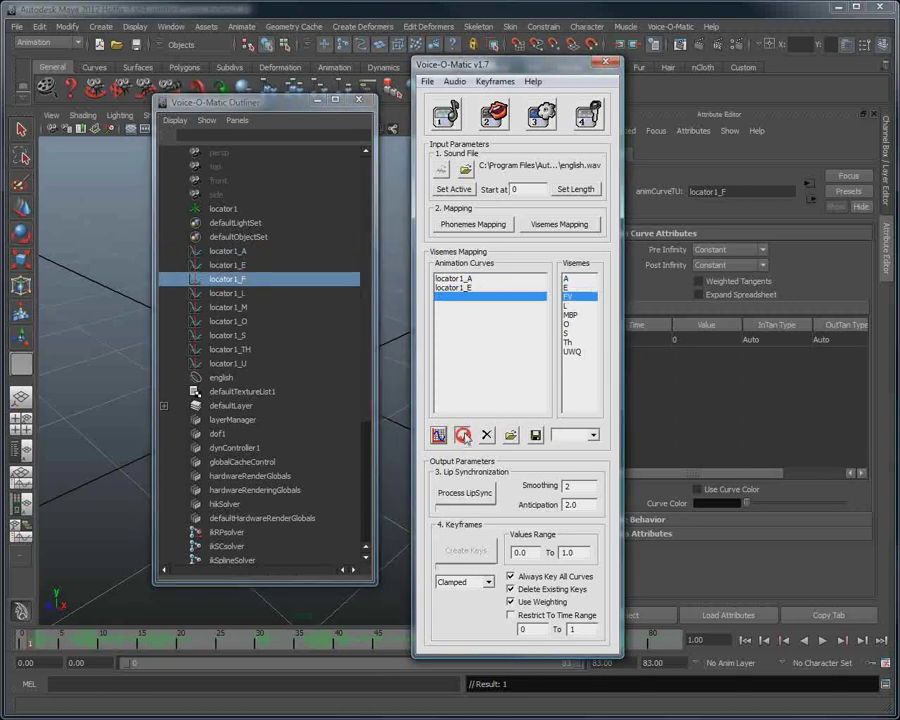
pyautogui.click(461, 435)
pyautogui.click(263, 293)
pyautogui.click(461, 435)
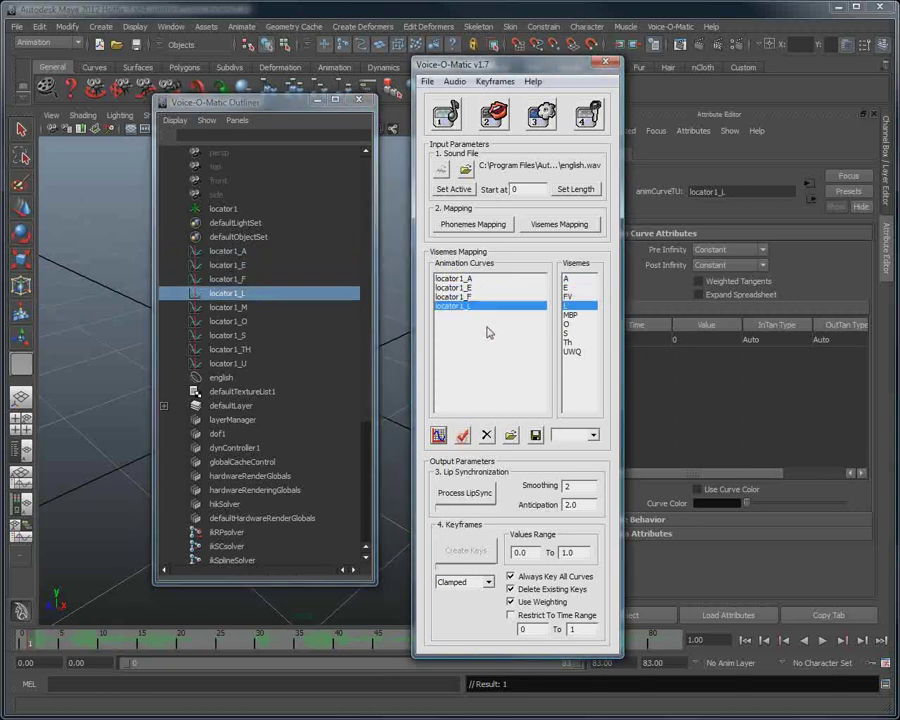
pyautogui.click(280, 307)
pyautogui.click(461, 435)
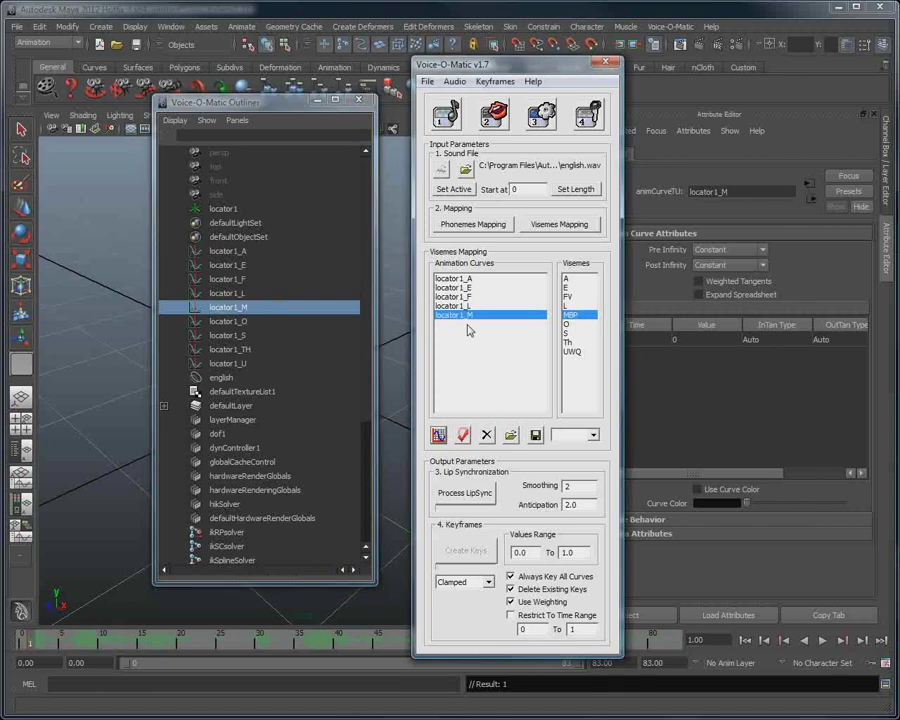
# Map locator1_O, locator1_S, locator1_TH and locator1_U to the visemes O, S, Th and UWQ, and close the outliner and visemes mapping.
pyautogui.click(308, 321)
pyautogui.click(463, 435)
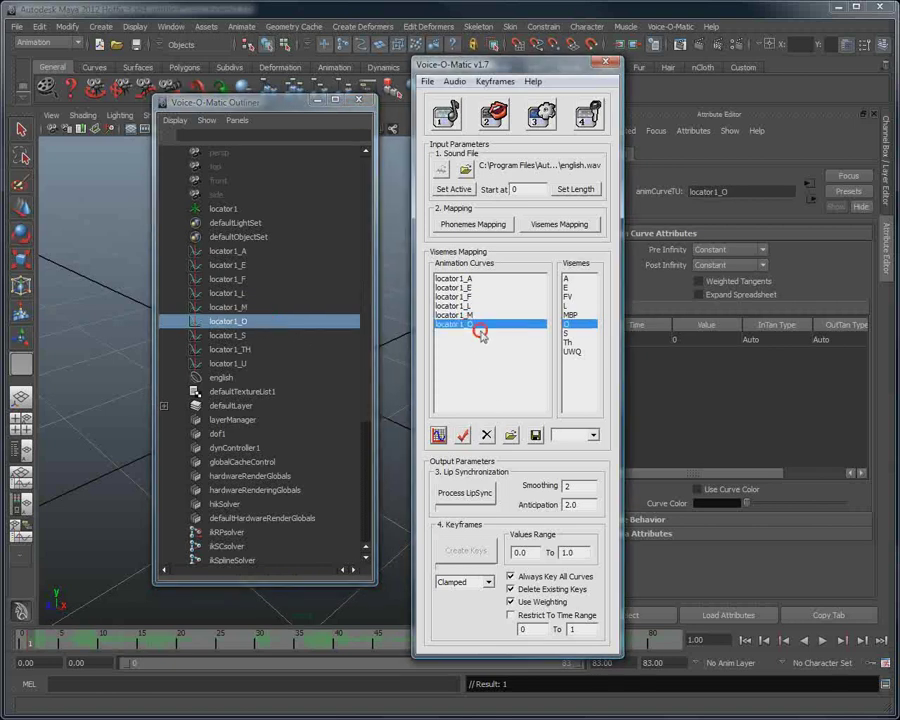
pyautogui.click(290, 335)
pyautogui.click(461, 435)
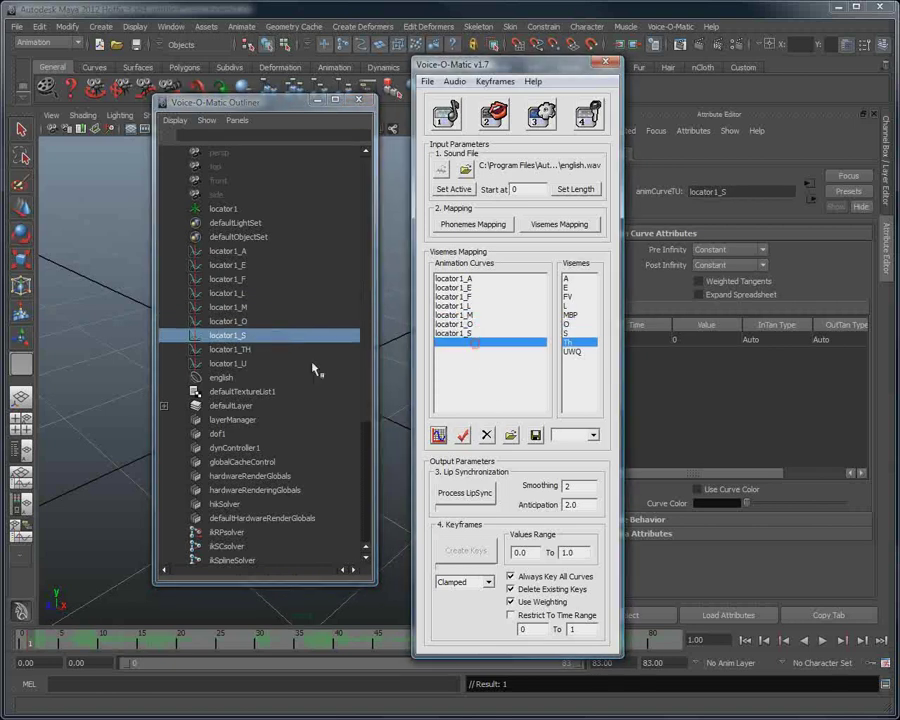
pyautogui.click(255, 352)
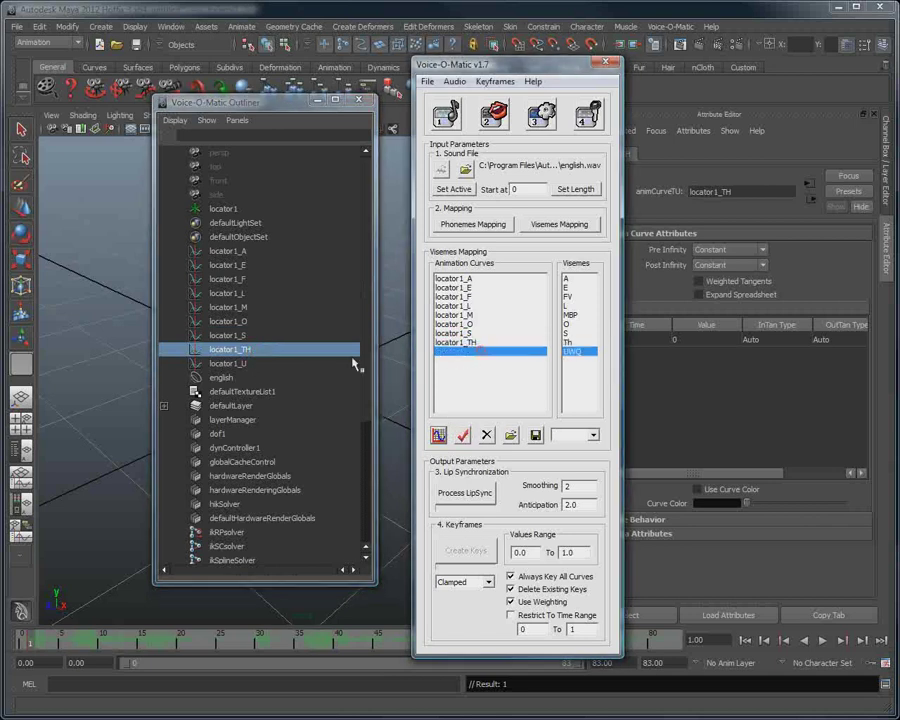
pyautogui.click(282, 365)
pyautogui.click(462, 435)
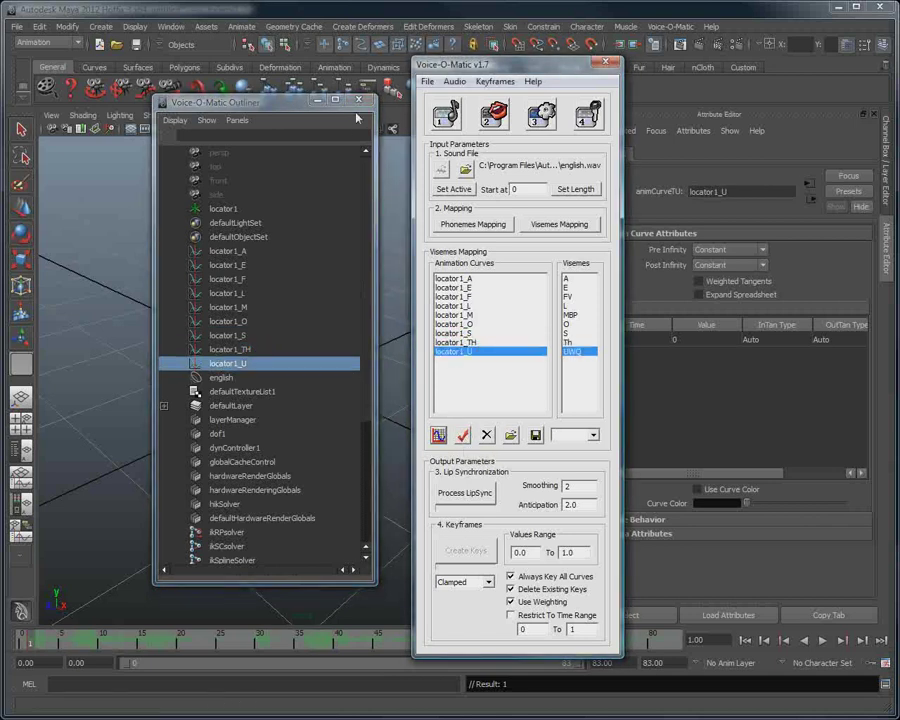
pyautogui.click(358, 104)
pyautogui.click(551, 225)
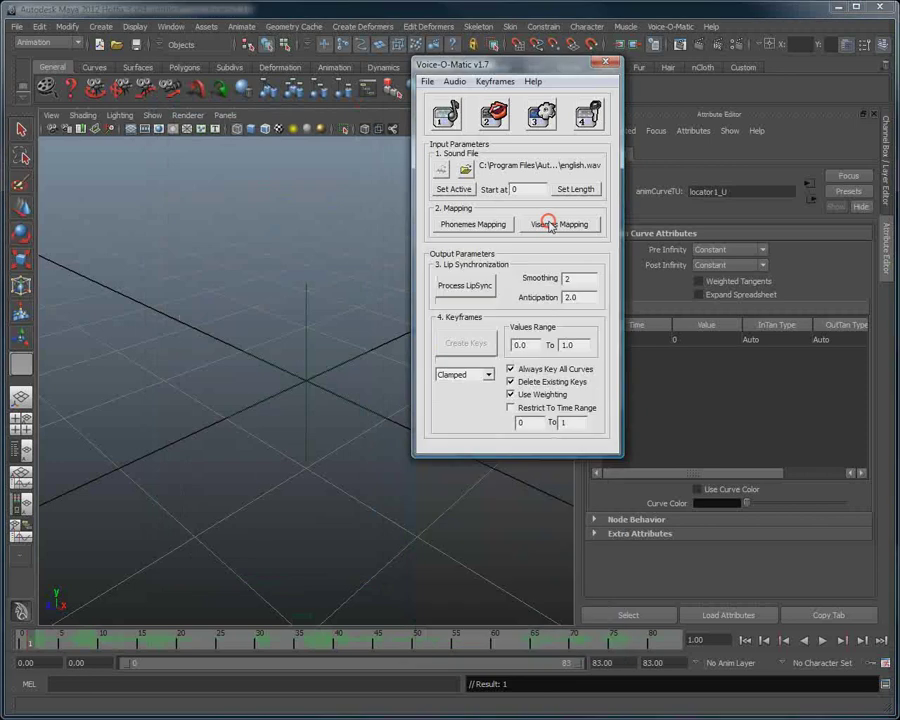
# Process the lip sync, create the keys on the mapped curves, and close Voice-O-Matic.
pyautogui.click(455, 285)
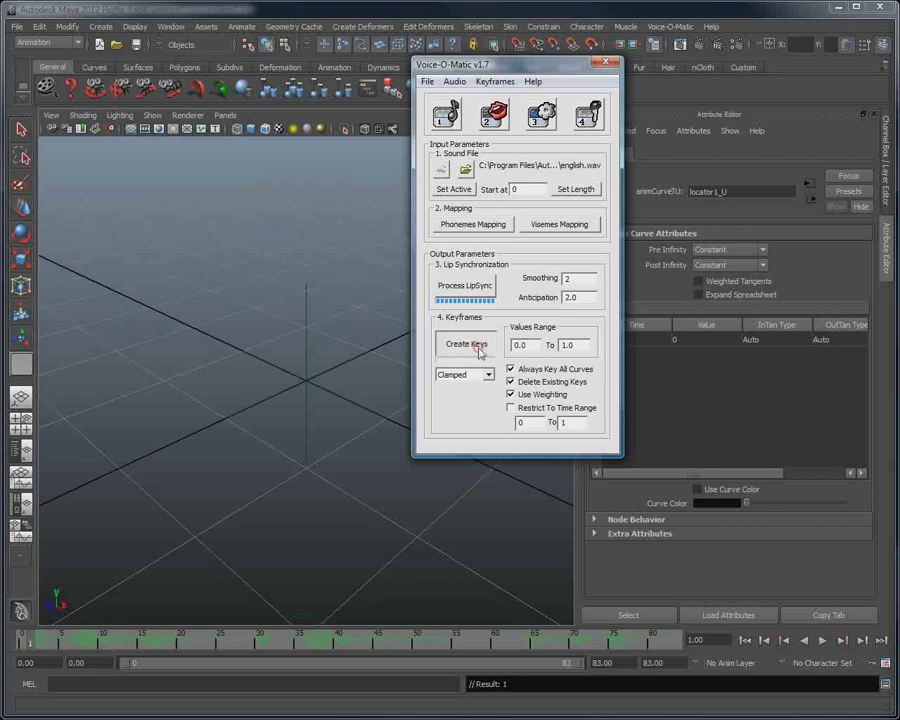
pyautogui.click(480, 350)
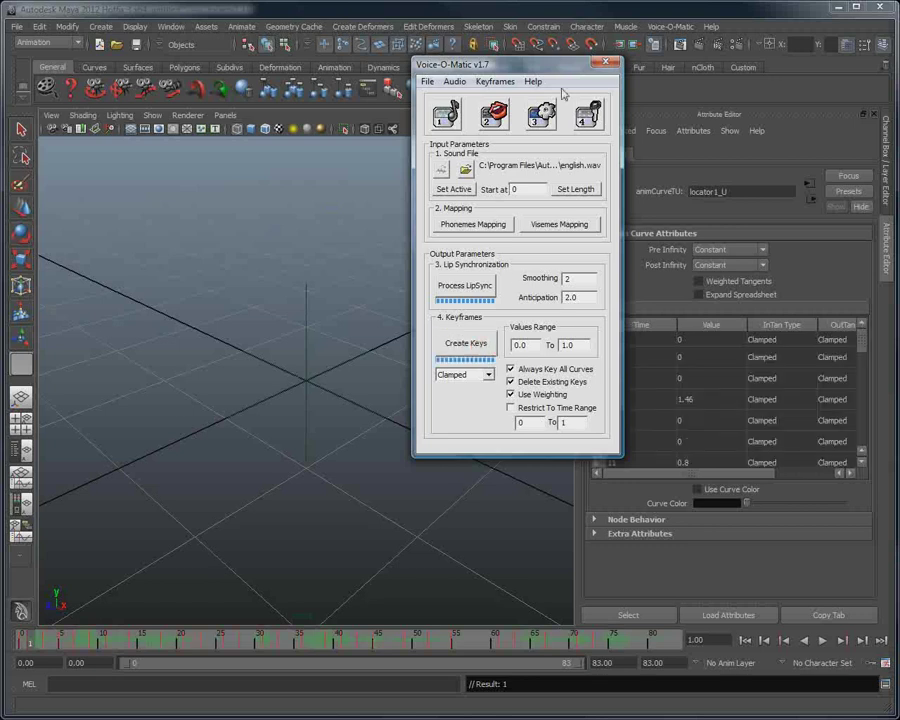
pyautogui.click(605, 62)
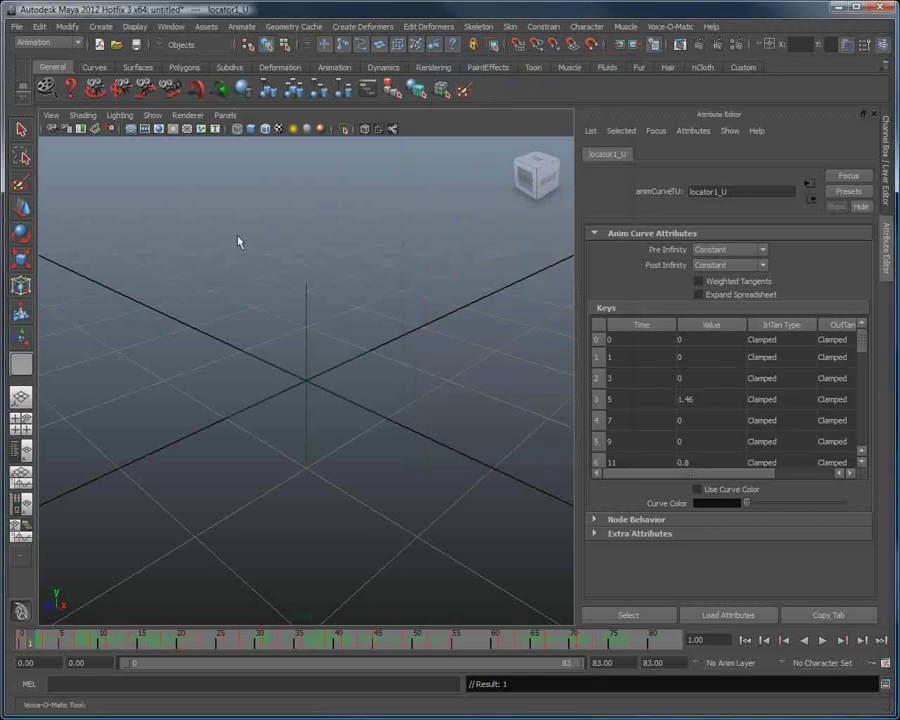
# Open the Graph Editor and enable Auto Frame for the animation curves.
pyautogui.click(170, 26)
pyautogui.moveTo(215, 74)
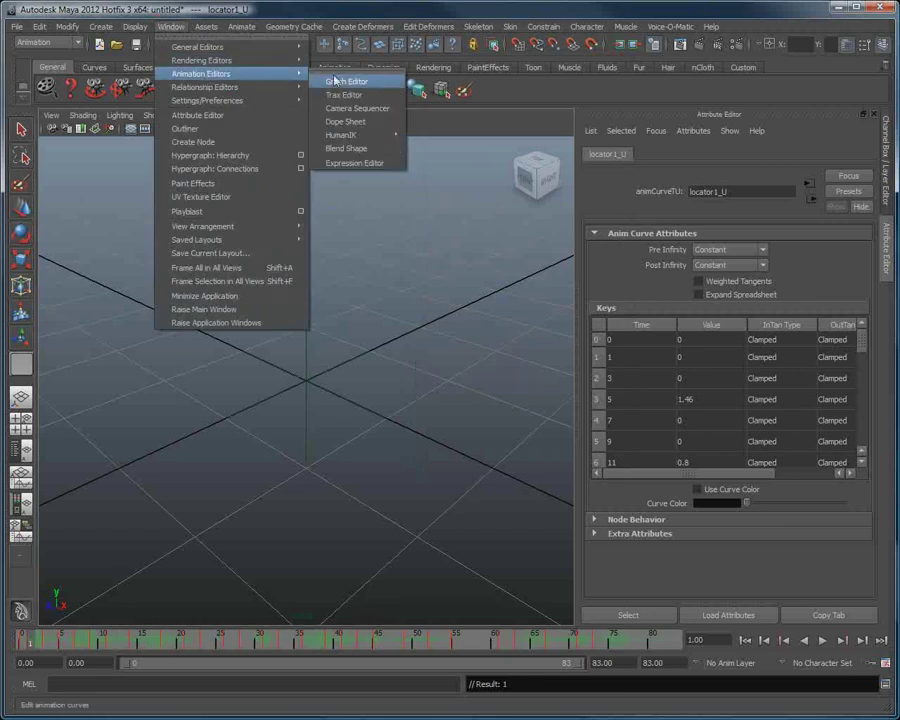
pyautogui.click(335, 80)
pyautogui.click(163, 159)
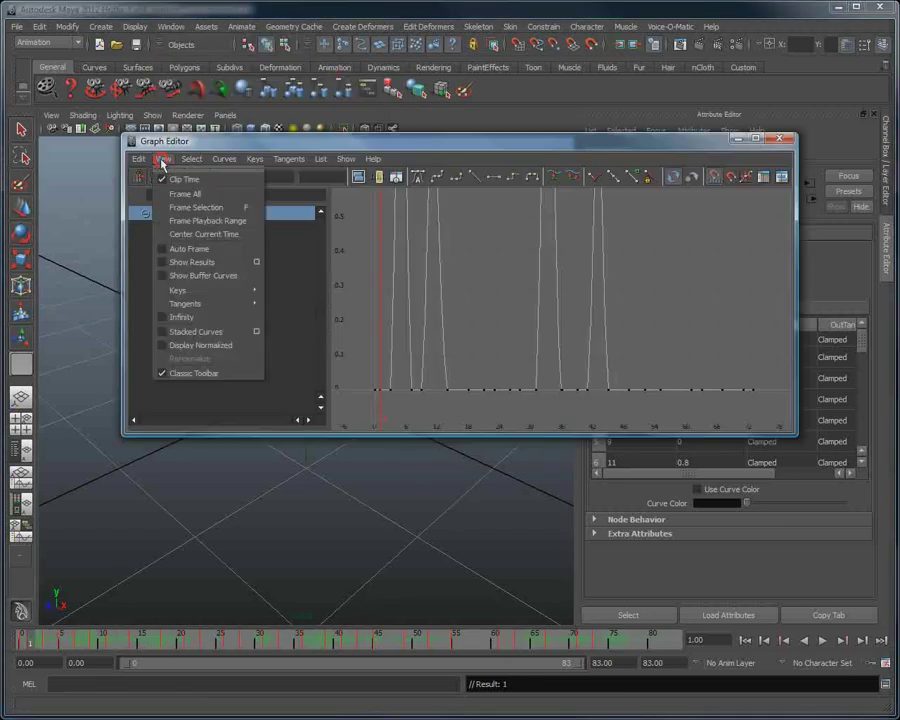
pyautogui.click(180, 245)
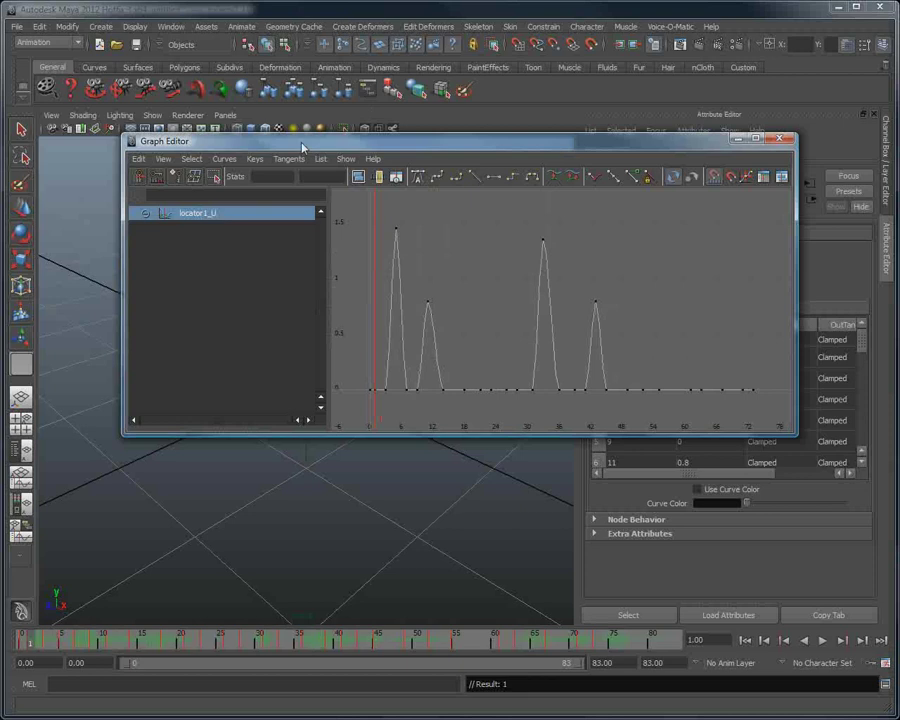
pyautogui.moveTo(300, 143); pyautogui.dragTo(283, 242)
# Examine several of locator1's generated viseme curves one at a time, and view all its curves together.
pyautogui.click(257, 375)
pyautogui.click(167, 359)
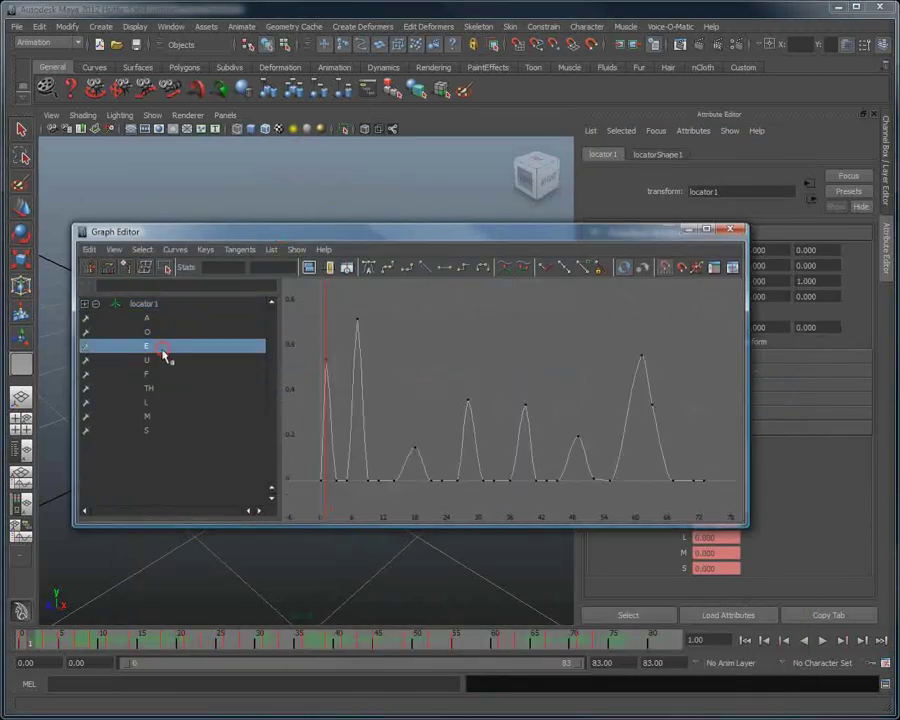
pyautogui.click(177, 387)
pyautogui.click(177, 401)
pyautogui.click(177, 373)
pyautogui.click(177, 318)
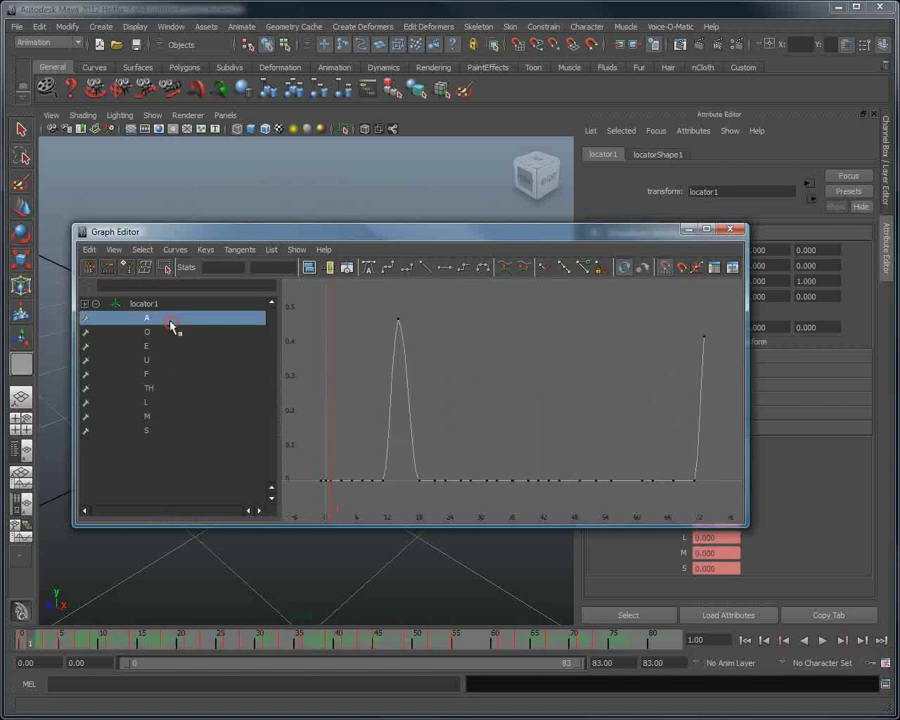
pyautogui.click(175, 305)
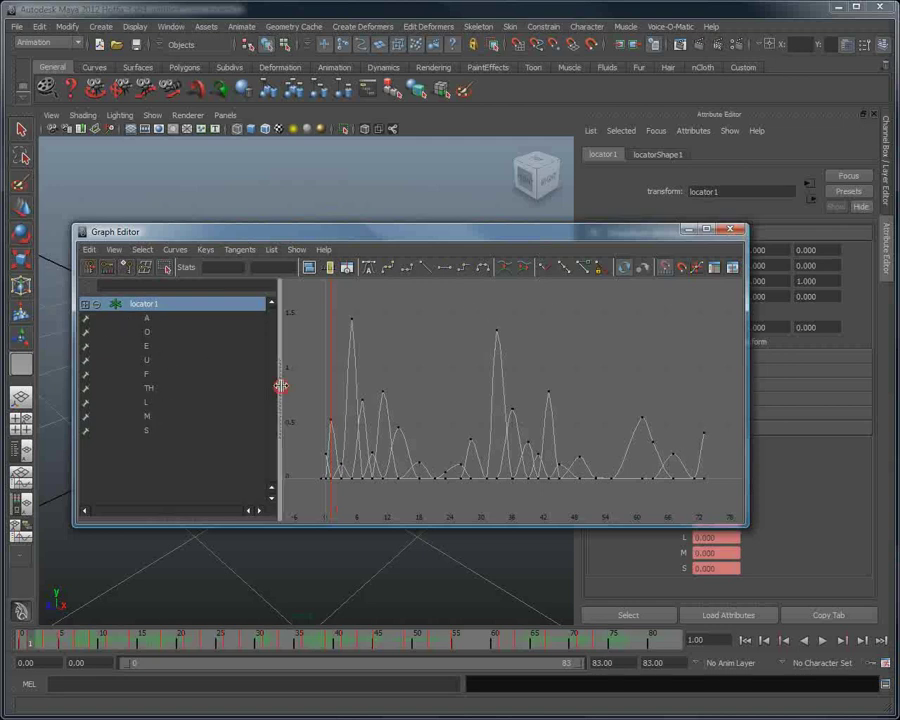
# Widen the Graph Editor's curve area and compare the peaks of locator1's individual viseme curves.
pyautogui.moveTo(280, 383); pyautogui.dragTo(171, 382)
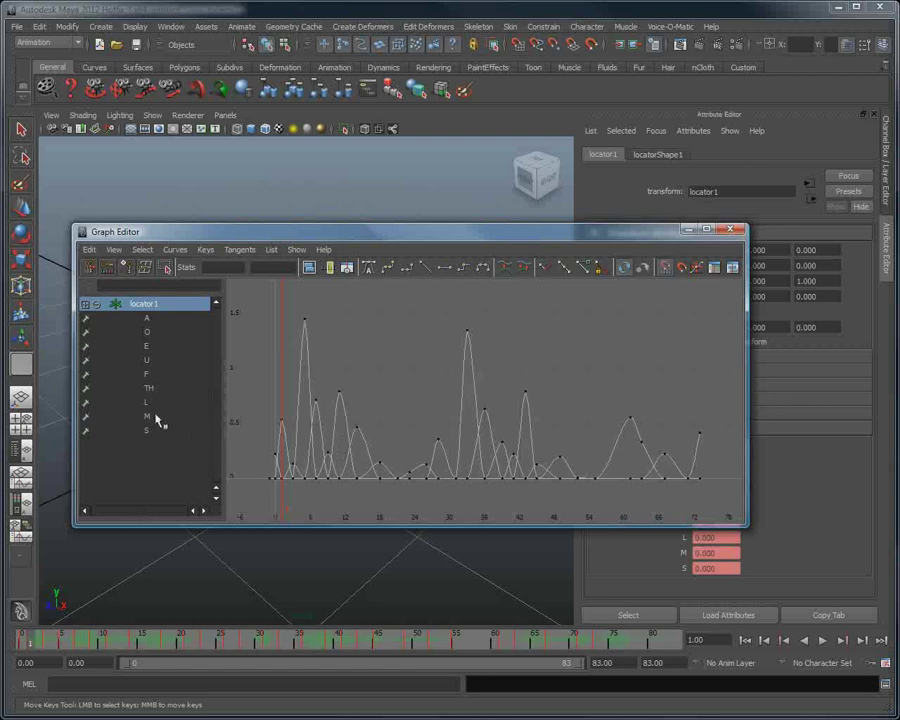
pyautogui.click(153, 387)
pyautogui.click(162, 359)
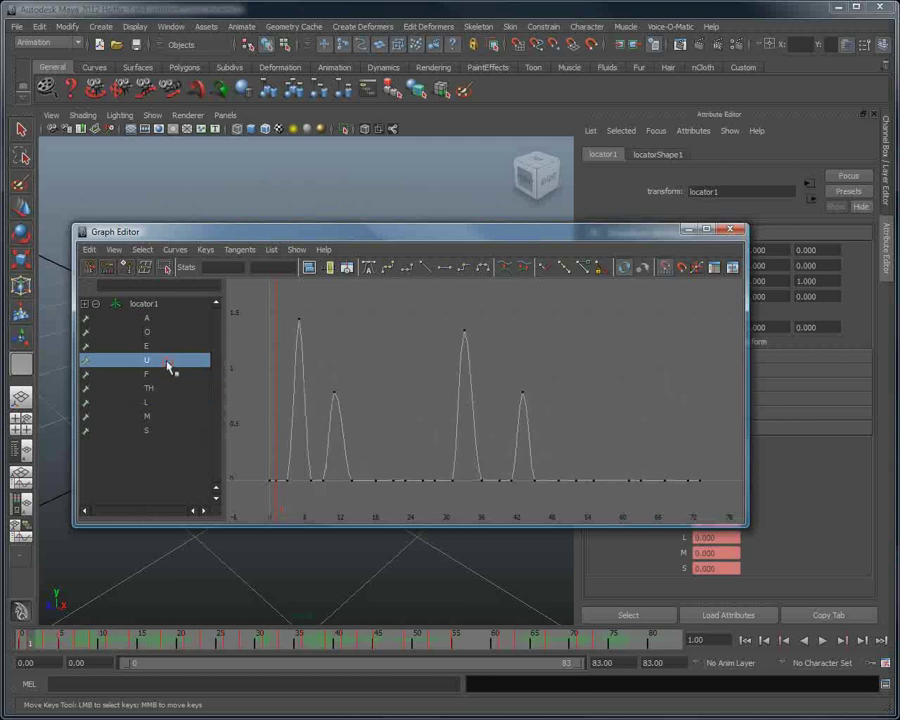
pyautogui.click(160, 331)
pyautogui.click(160, 317)
pyautogui.click(163, 373)
pyautogui.click(163, 399)
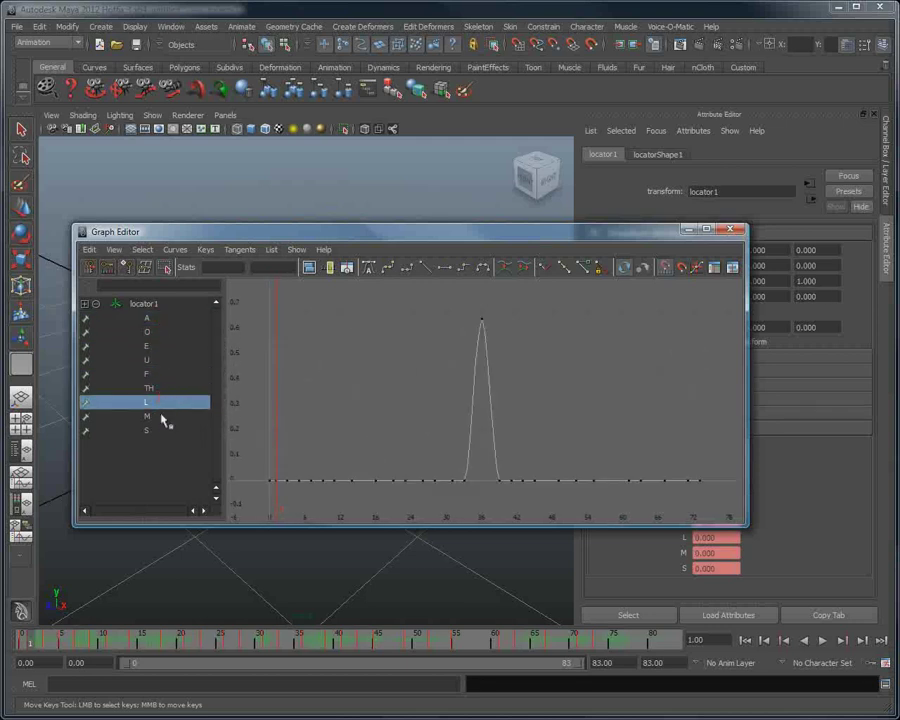
pyautogui.click(168, 429)
pyautogui.click(166, 361)
pyautogui.click(166, 318)
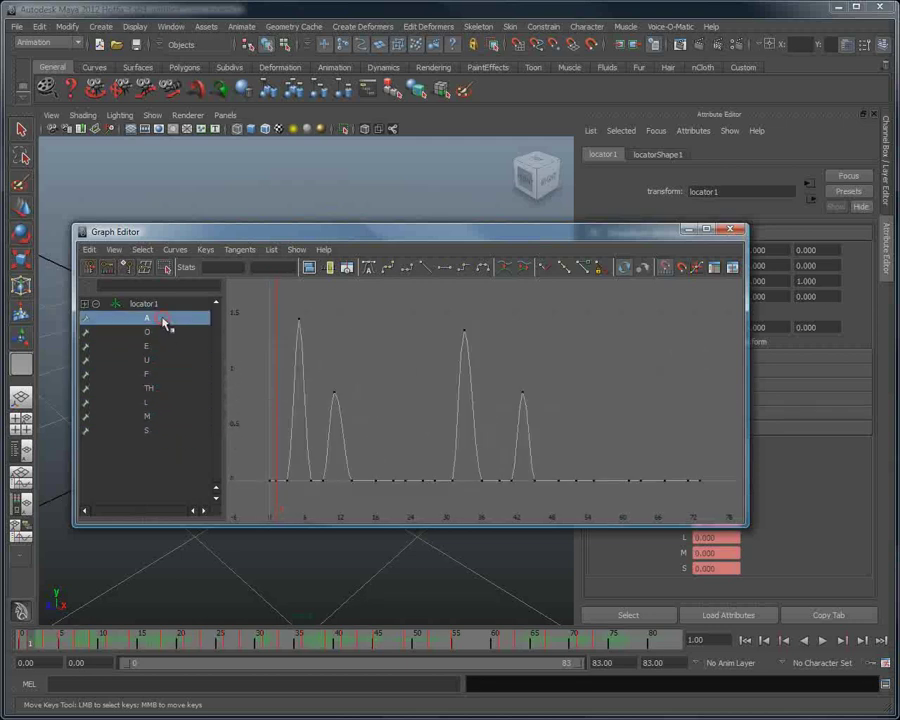
pyautogui.click(152, 359)
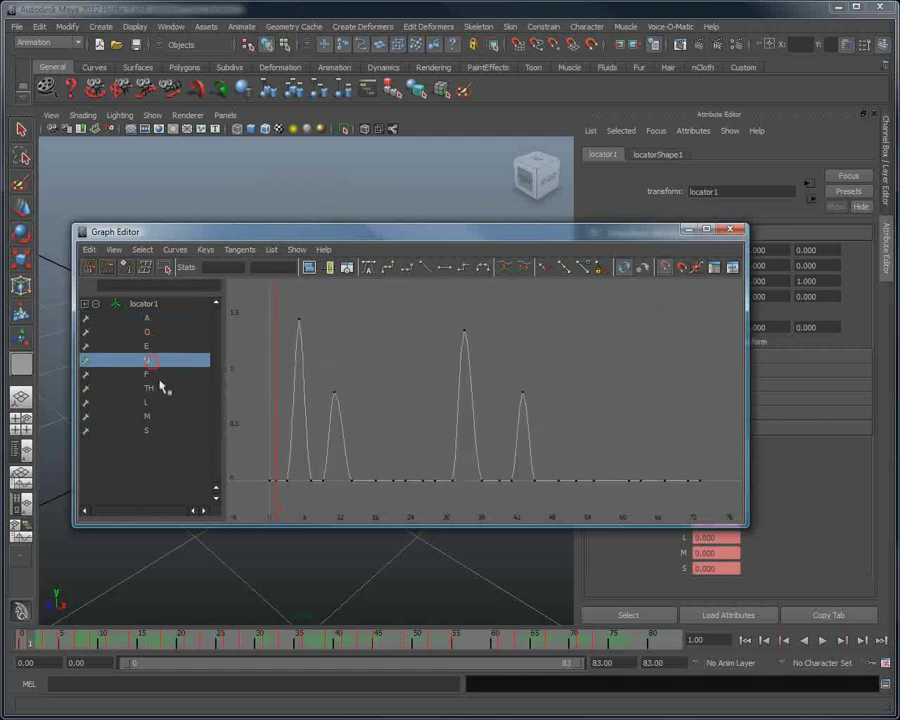
pyautogui.click(170, 401)
pyautogui.click(176, 429)
pyautogui.click(175, 318)
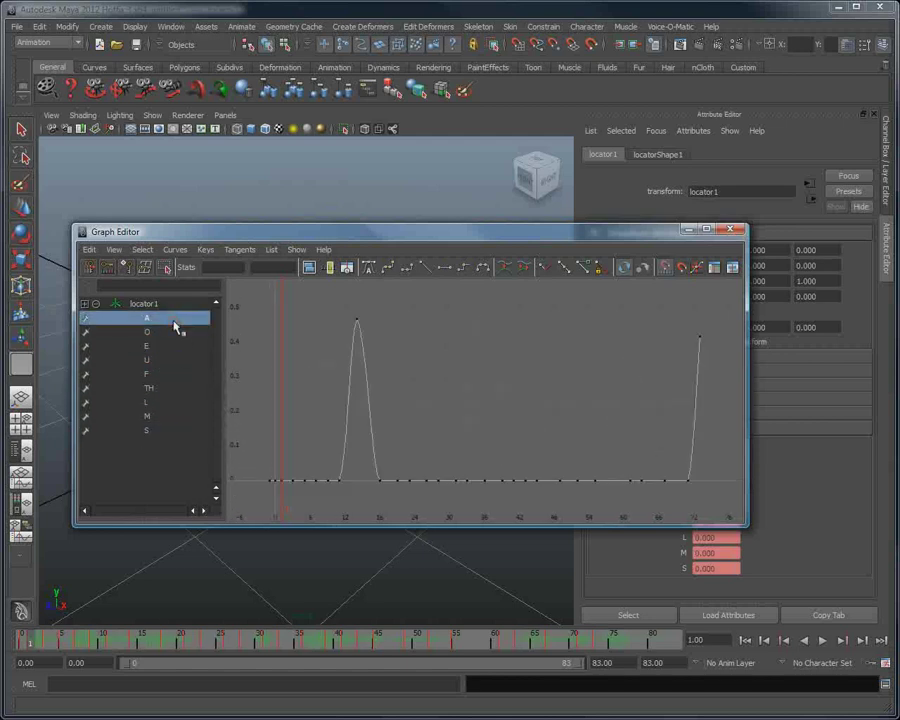
pyautogui.click(164, 305)
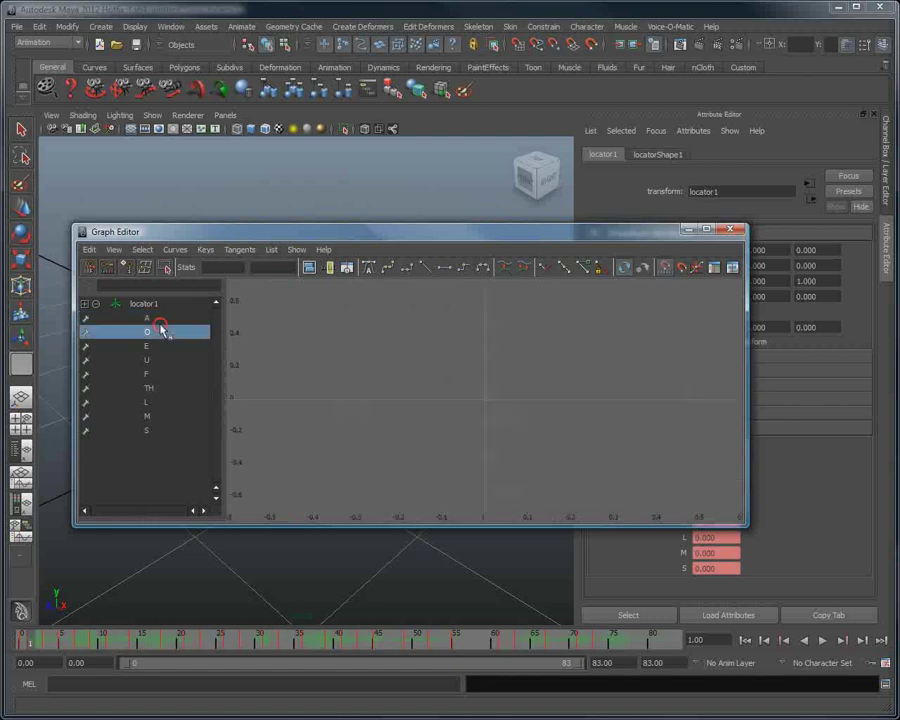